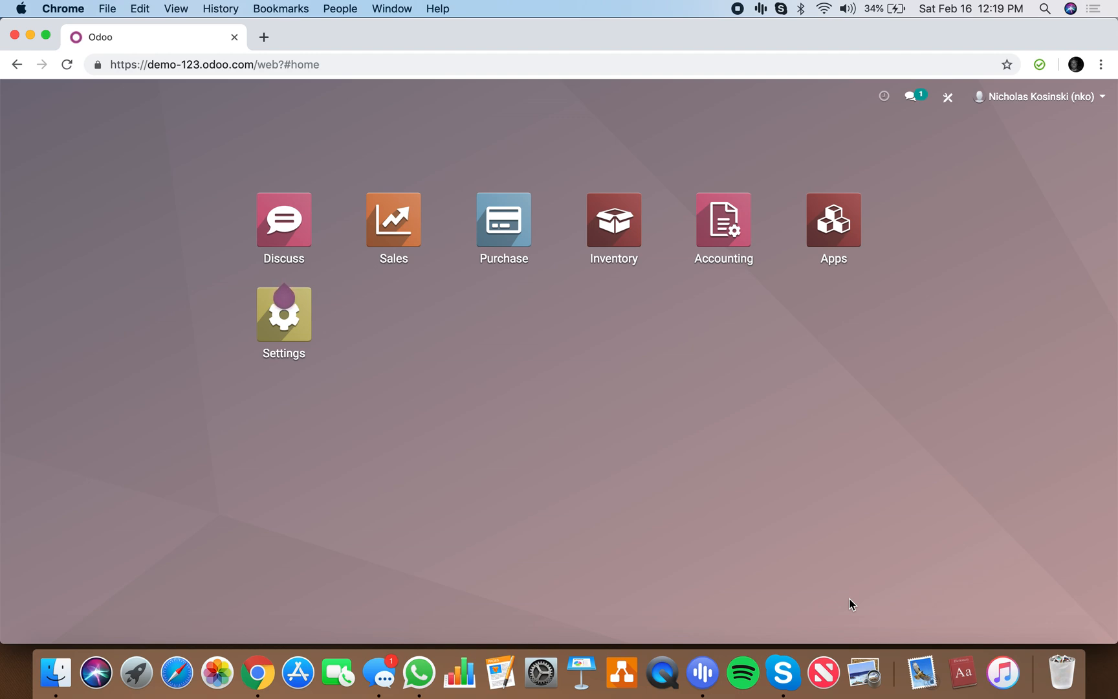
- Open the Sales app and enable developer mode by adding debug after "web?" in the page URL
click(391, 233)
click(282, 64)
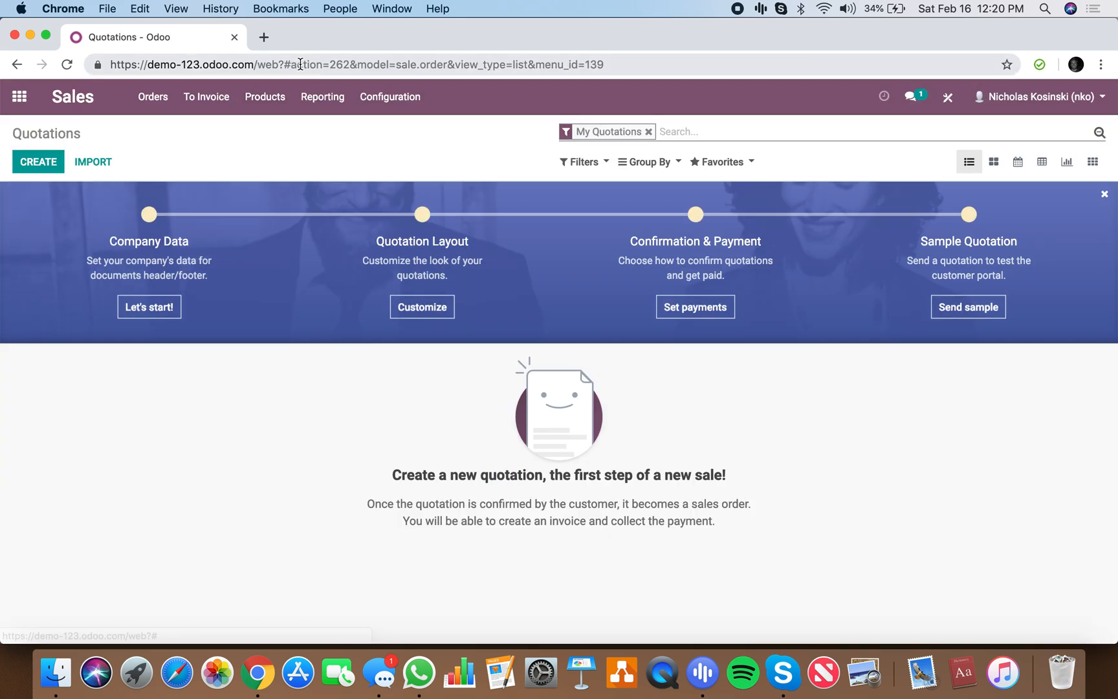
click(283, 64)
text(debug)
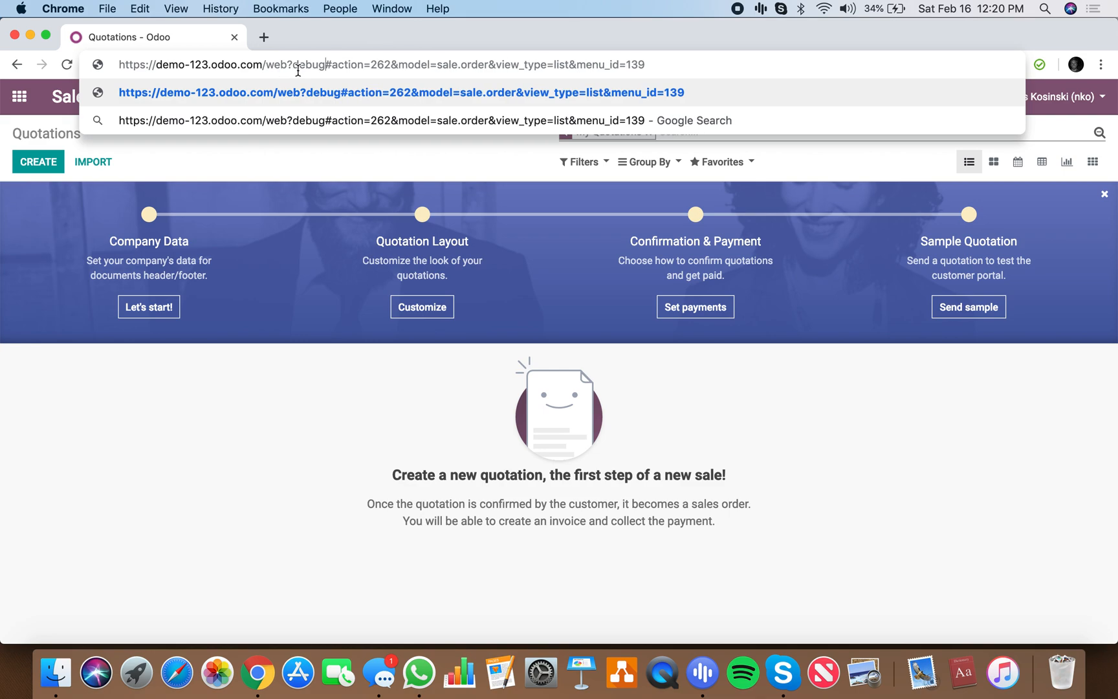
drag(323, 64, 290, 64)
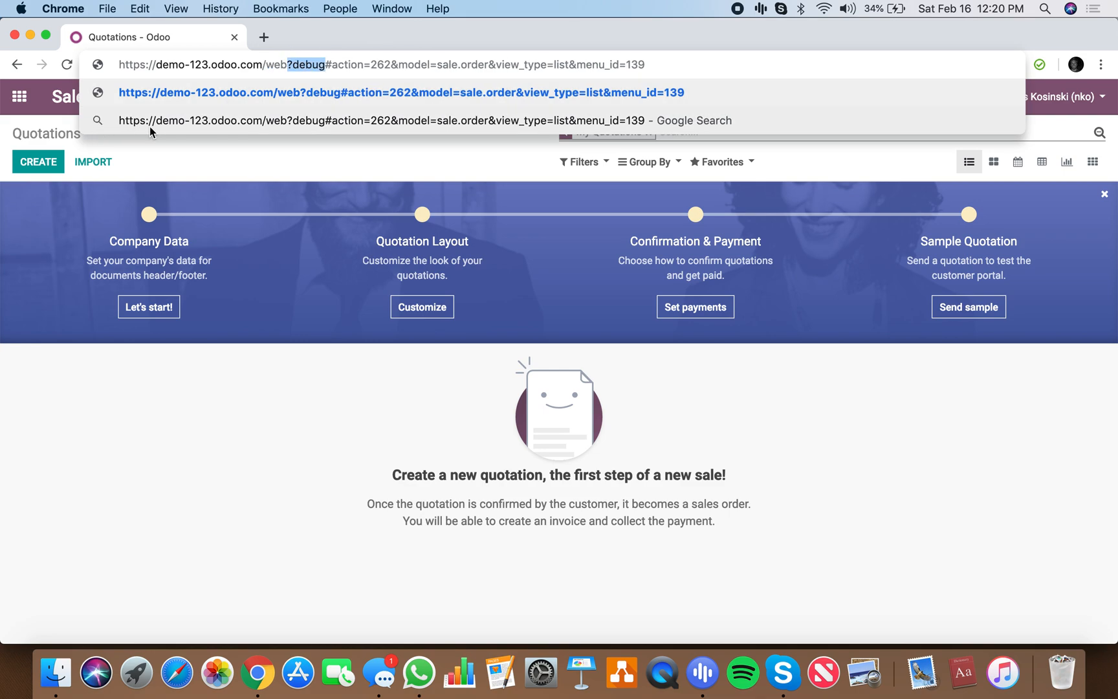
key(Return)
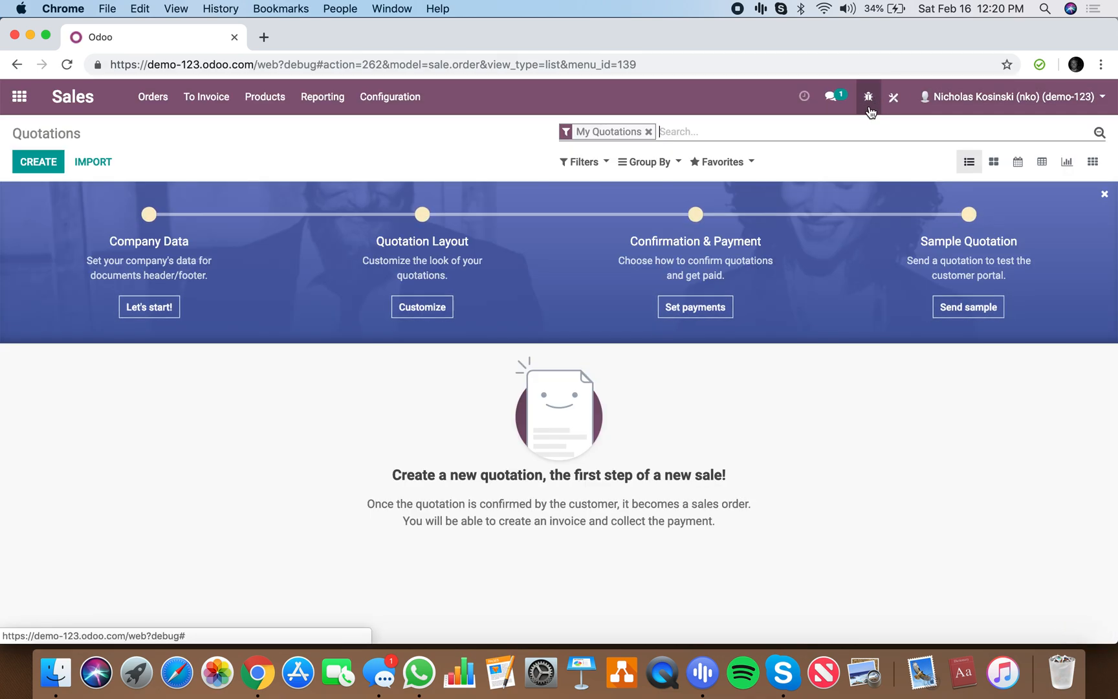
- Start a new customer record from the Sales customers list and open its form in Studio
click(149, 99)
click(160, 187)
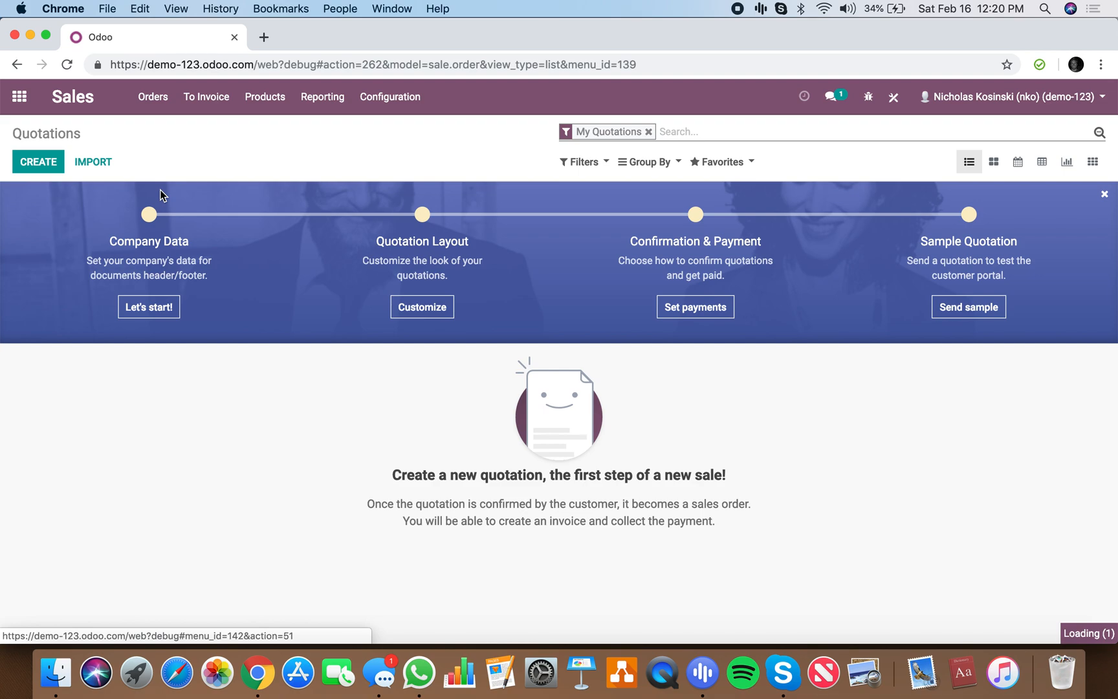
click(32, 162)
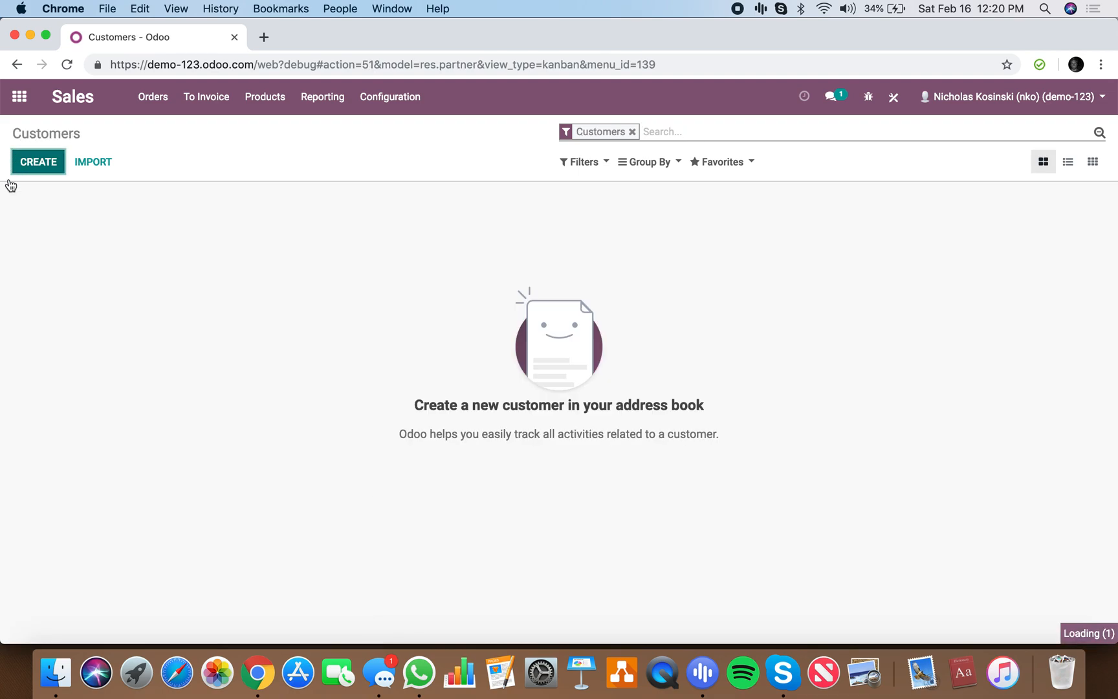
click(894, 99)
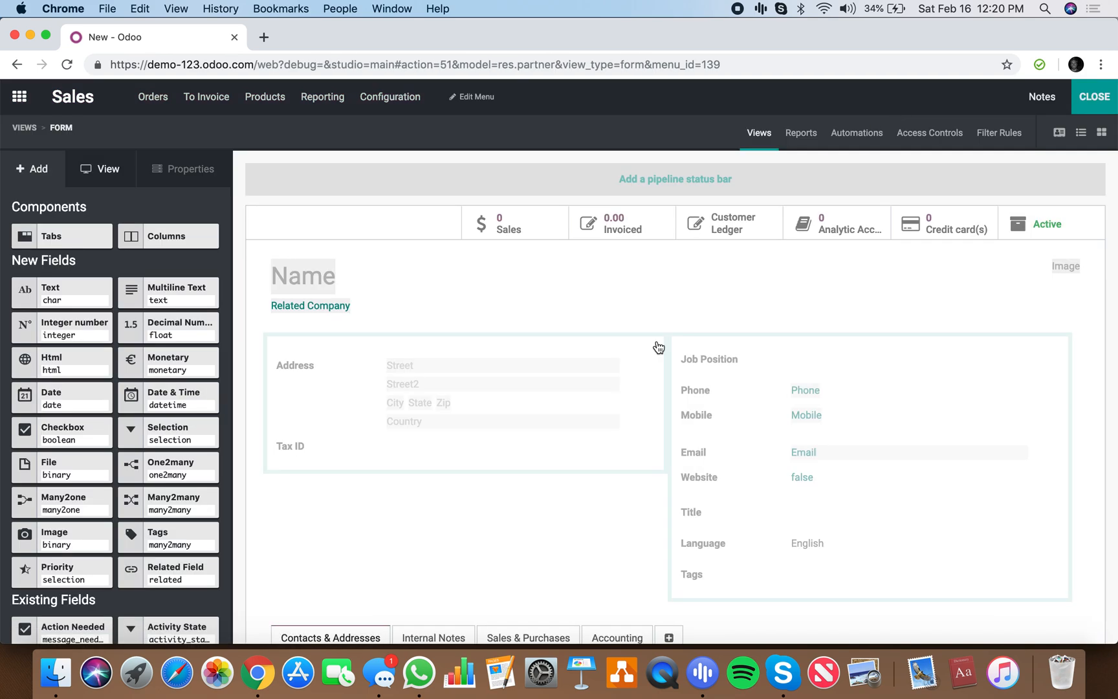
- Add a new checkbox field below Payment Terms in the Sales group of the customer form's Sales & Purchases page
scroll(659, 347, down, 5)
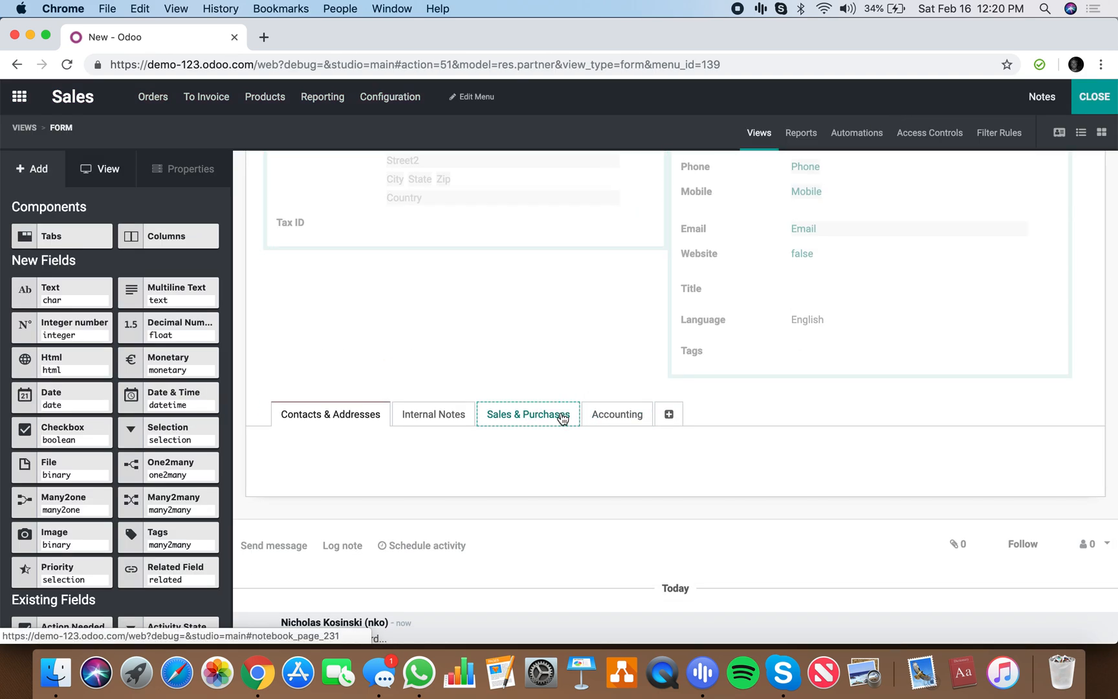
click(563, 419)
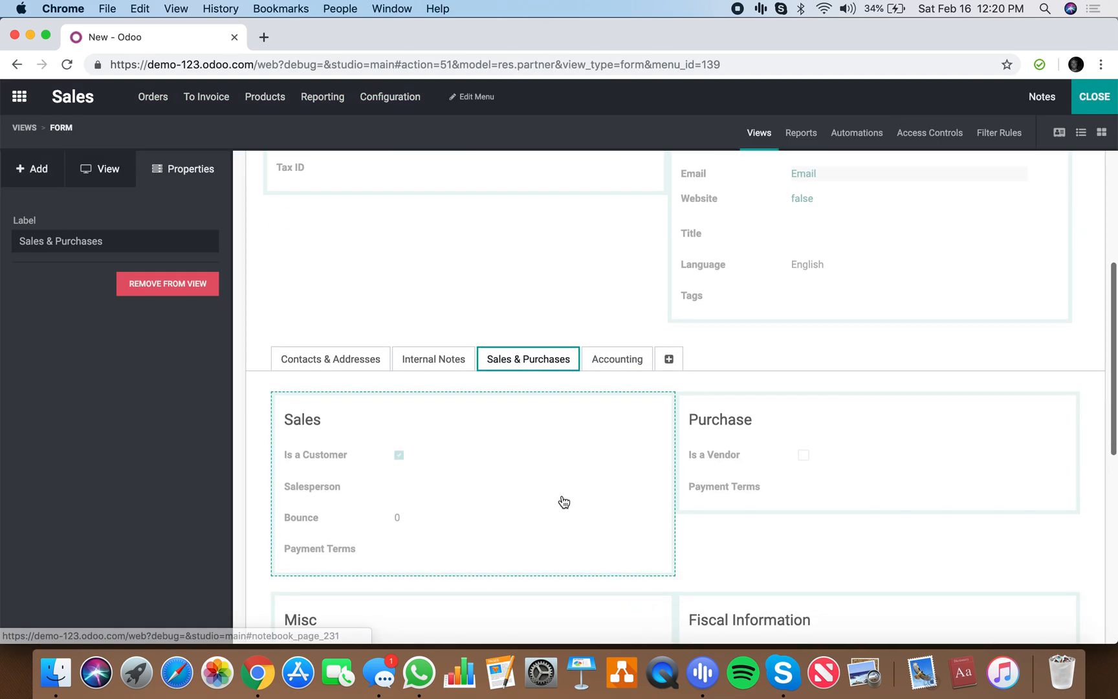
click(39, 170)
drag(65, 433, 352, 572)
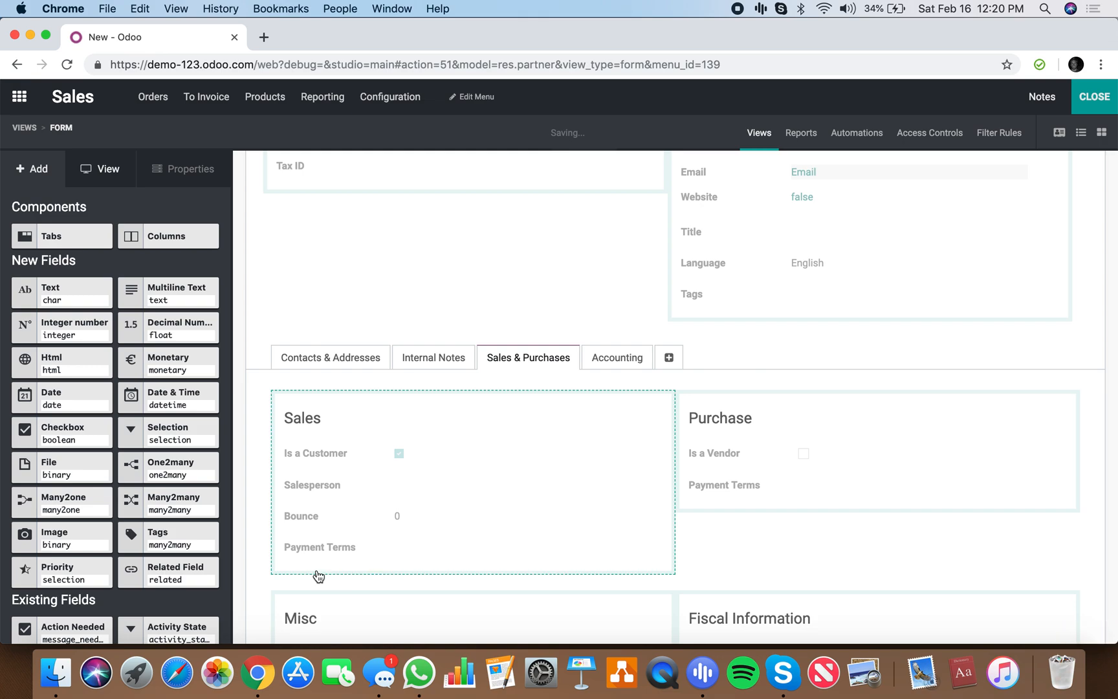
scroll(299, 590, down, 1)
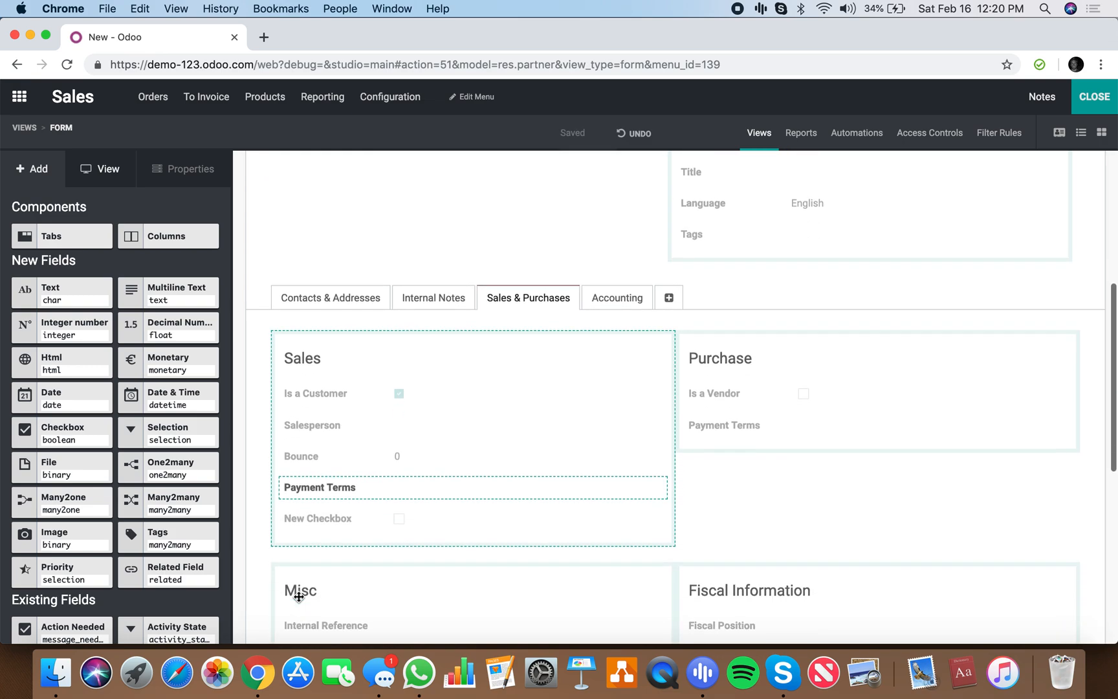
- Label the new checkbox field "Invoice on Order" and close Studio
click(317, 521)
triple_click(113, 318)
text(Invoice on Order)
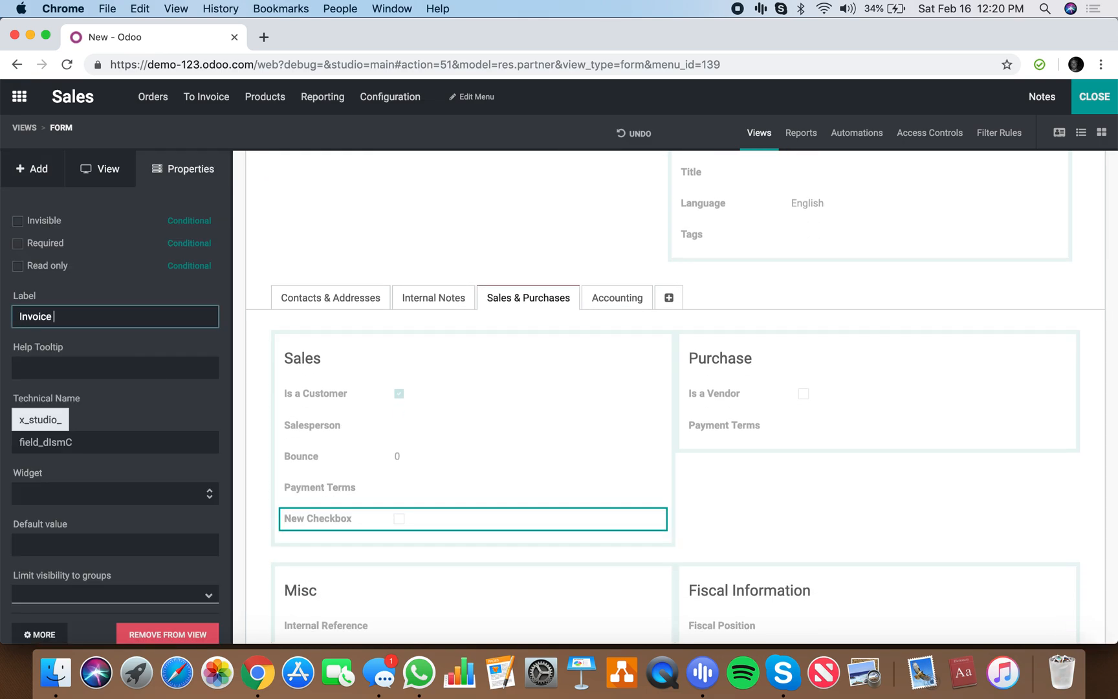
click(240, 270)
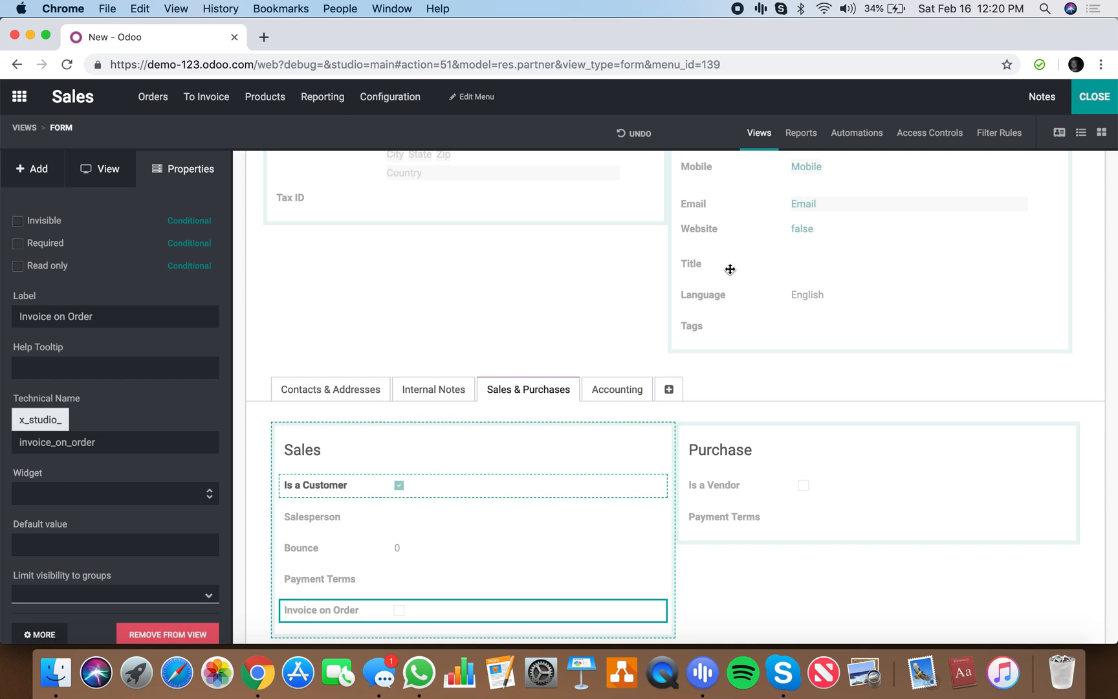
click(1085, 103)
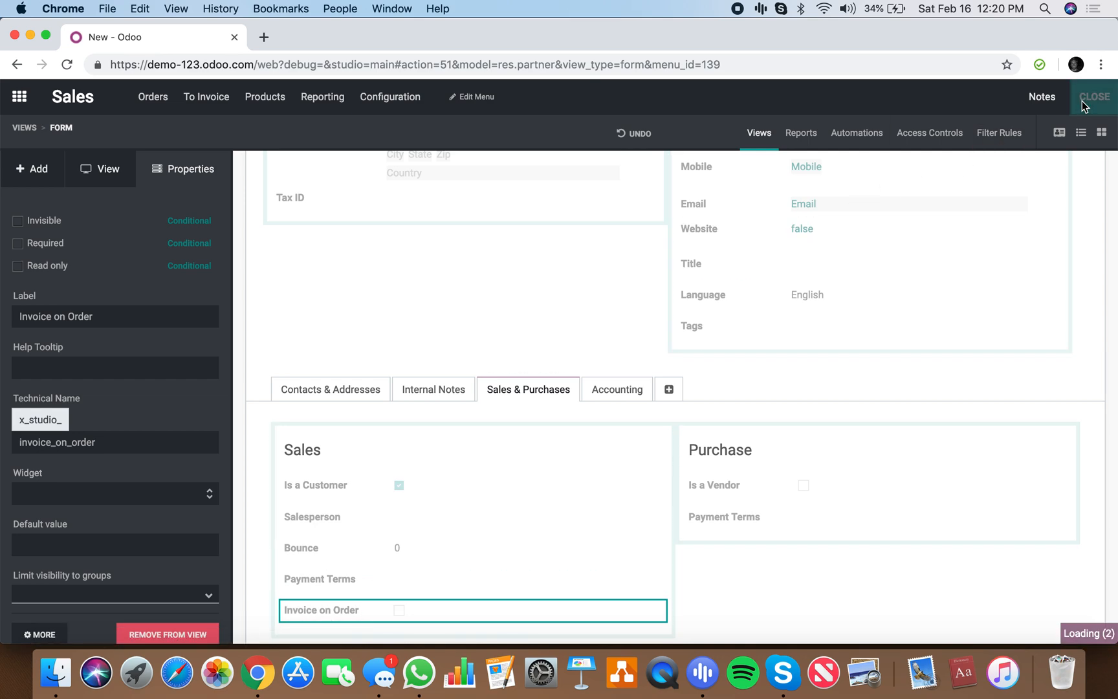
- Create the company customer "John Doe Inc." with Invoice on Order enabled and save the record
text(John Doe Inc.)
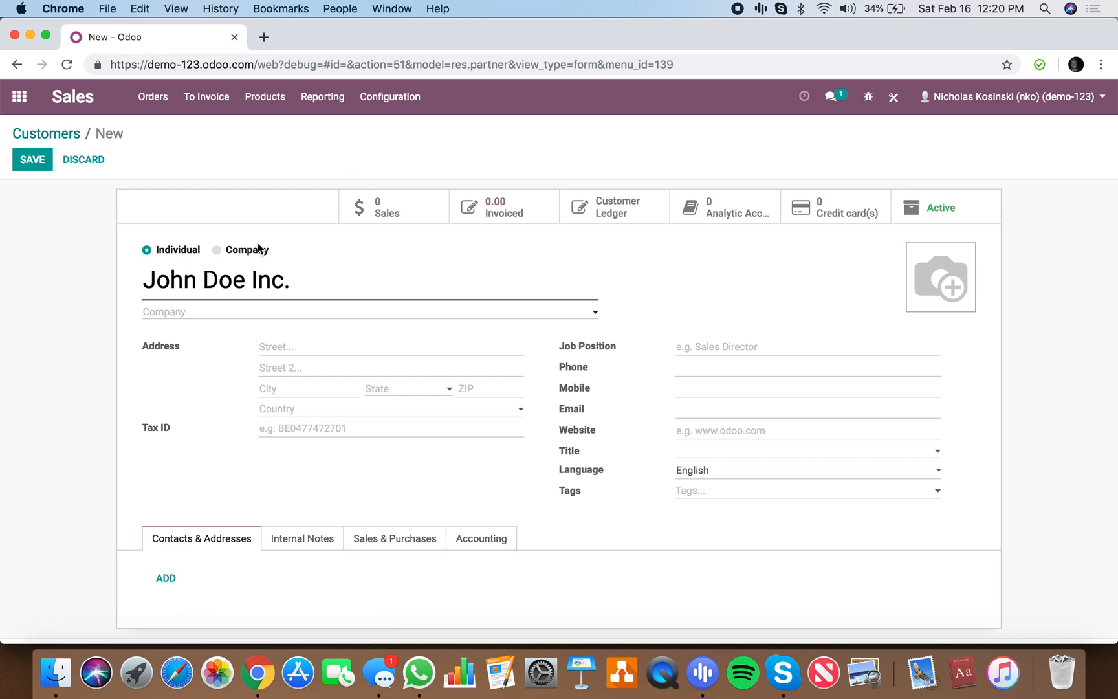
click(258, 250)
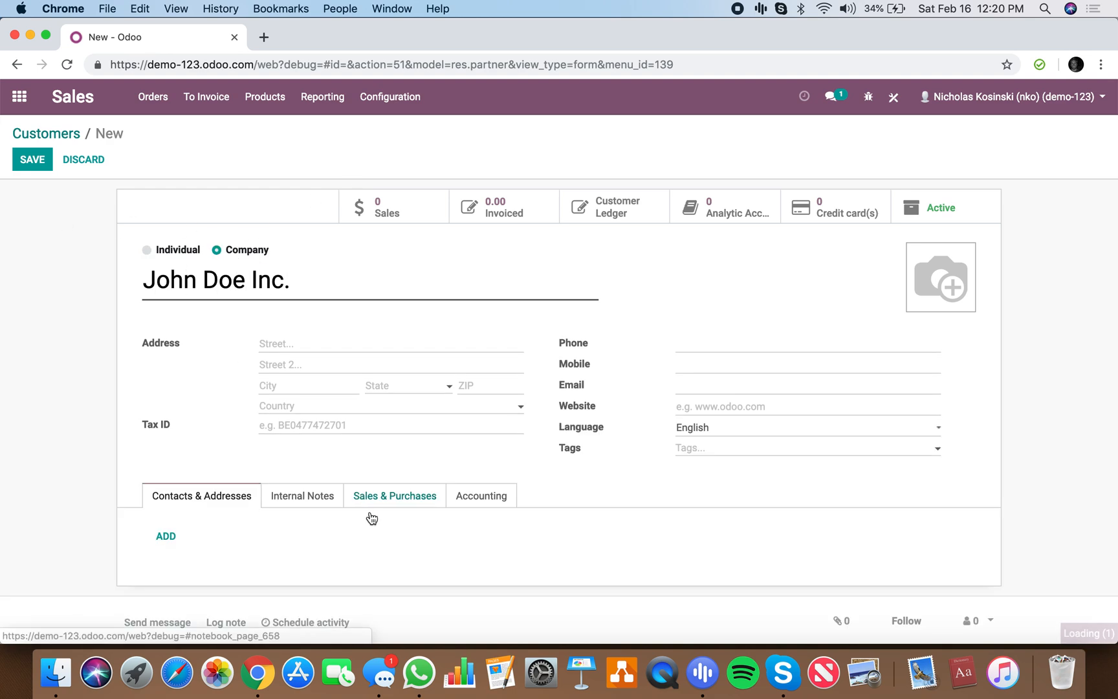
click(398, 502)
scroll(358, 567, down, 3)
click(262, 498)
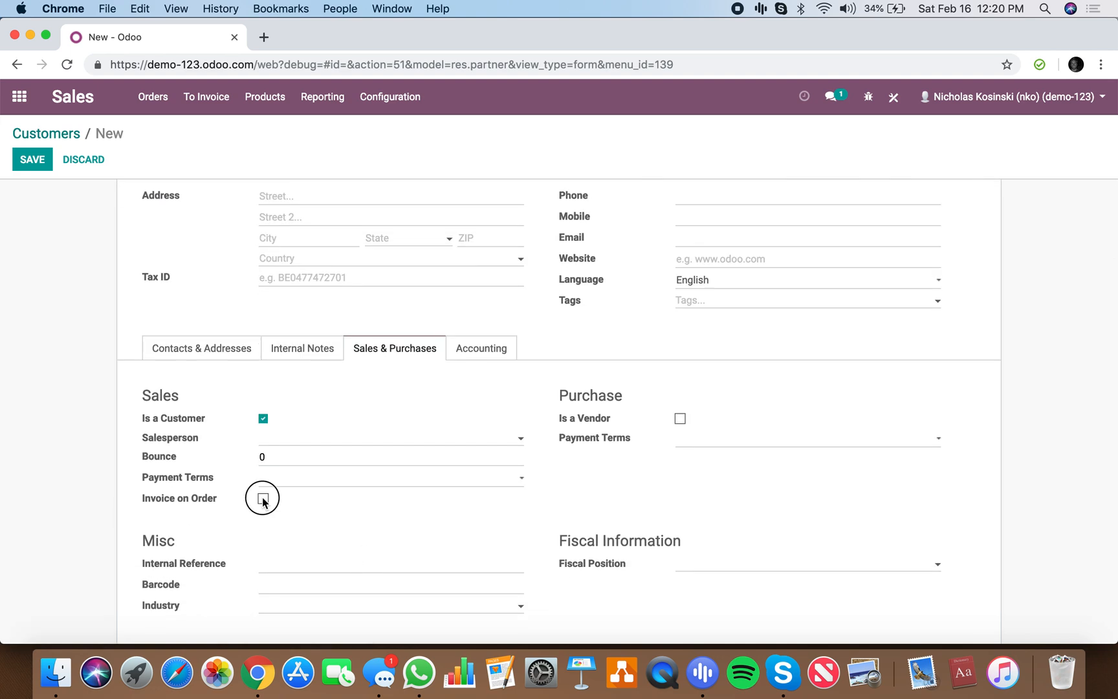
click(33, 168)
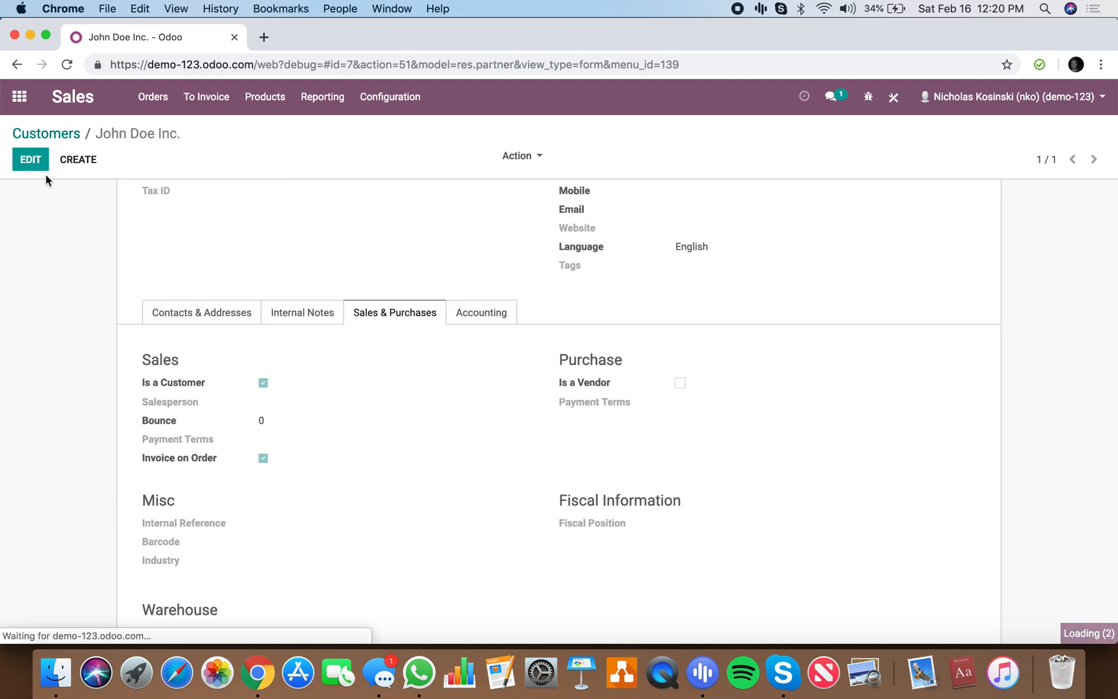
- Create a second, individual customer by entering the full name, leave Invoice on Order unchecked, and save the record
click(76, 157)
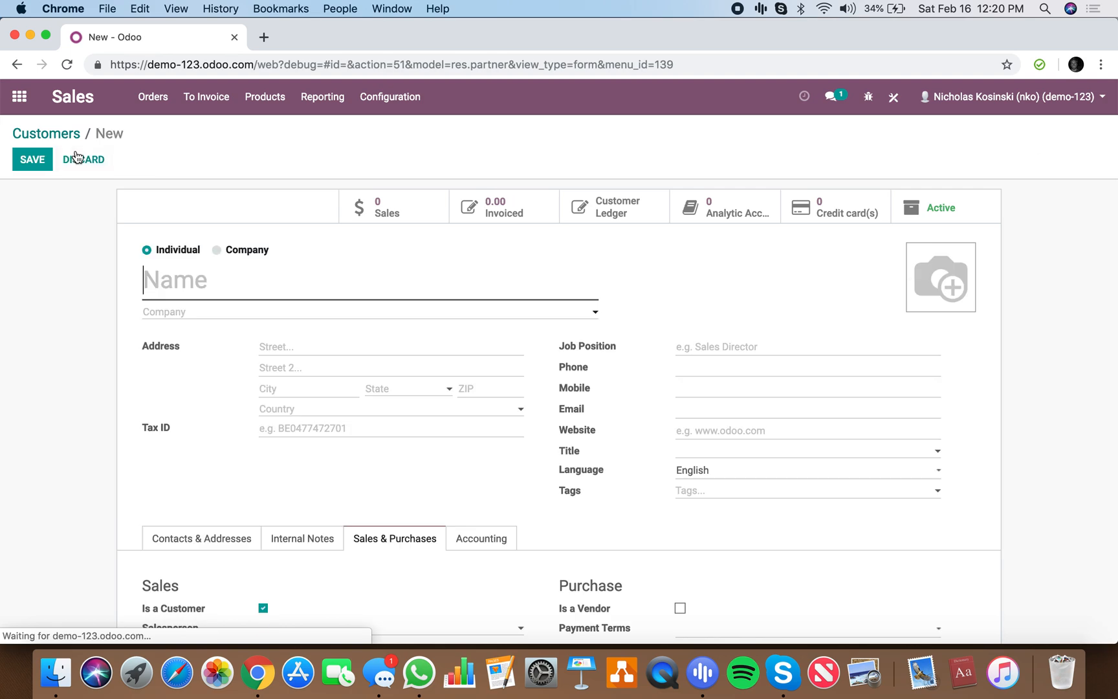
text(Mike Barnes)
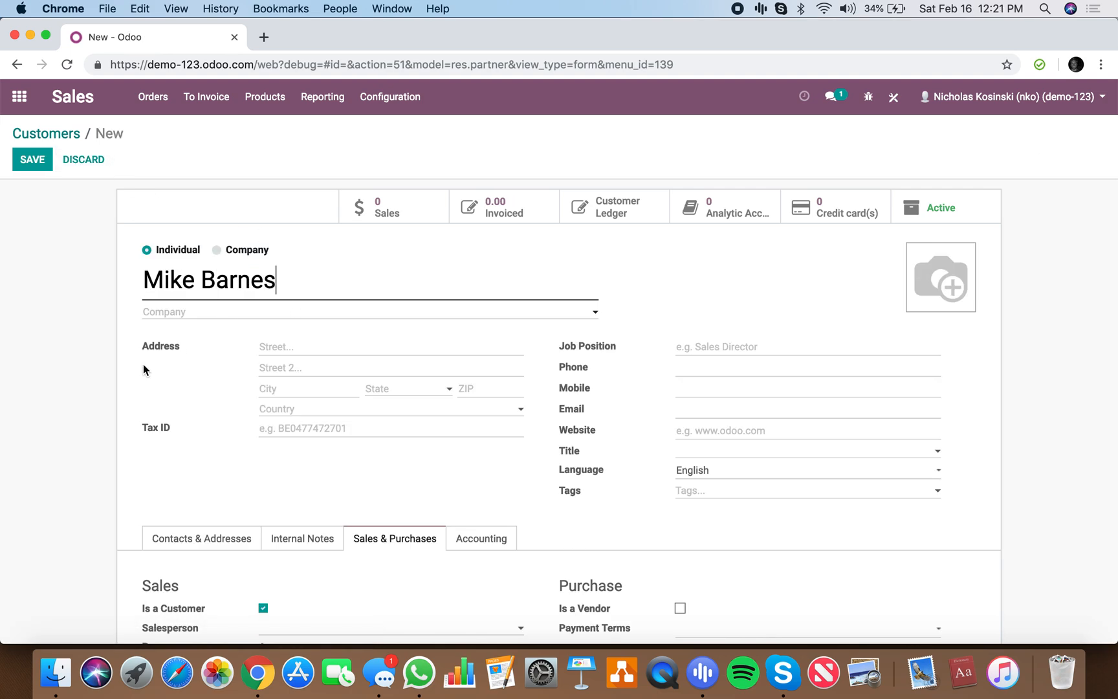
scroll(145, 364, down, 5)
click(40, 167)
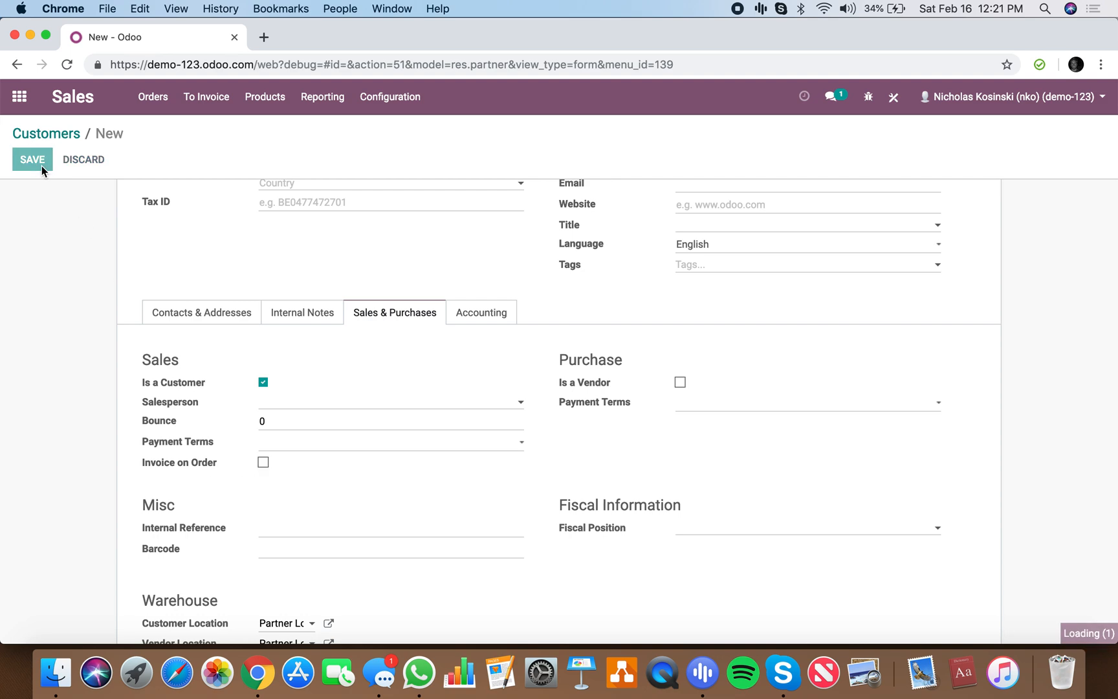
click(192, 291)
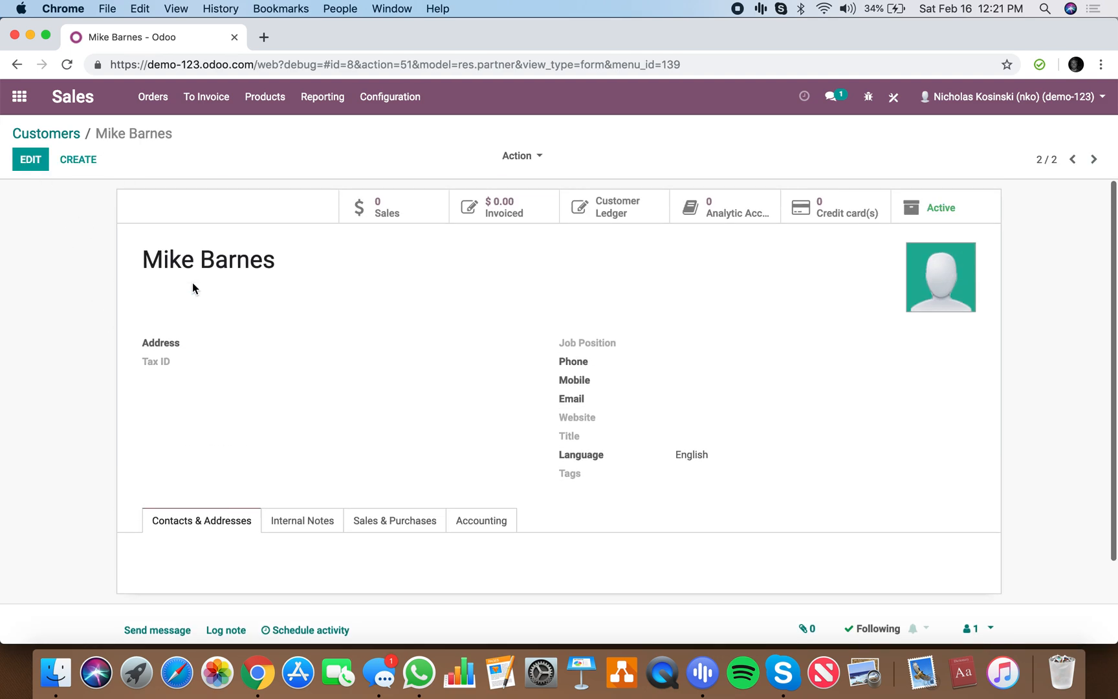
- Start a new sales order from the Sales Orders list and open its form in Studio
click(151, 96)
click(158, 147)
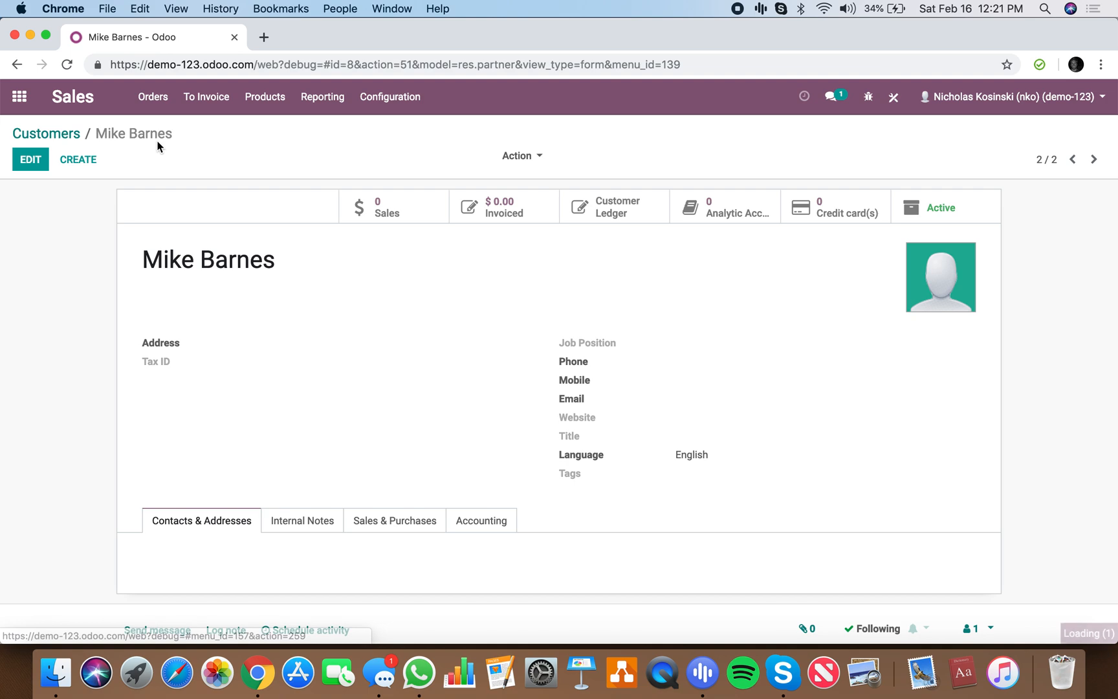
click(45, 163)
click(894, 97)
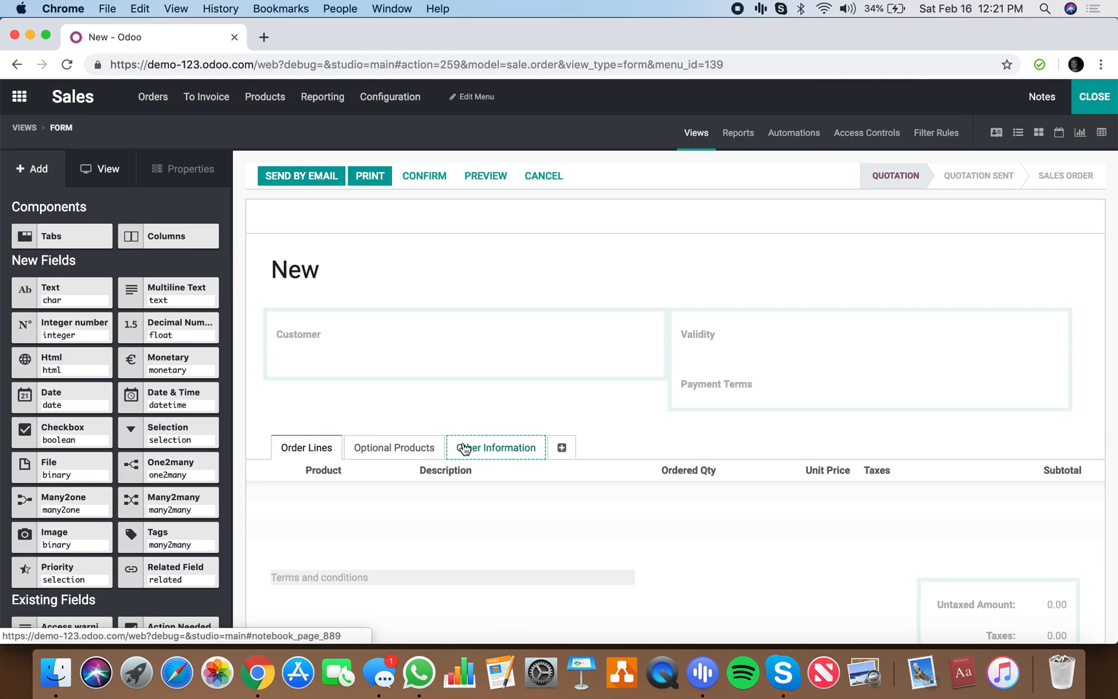
- Place a new related field below Online Payment in the Sales Information group of the order form's Other Information page
click(465, 448)
scroll(482, 554, down, 3)
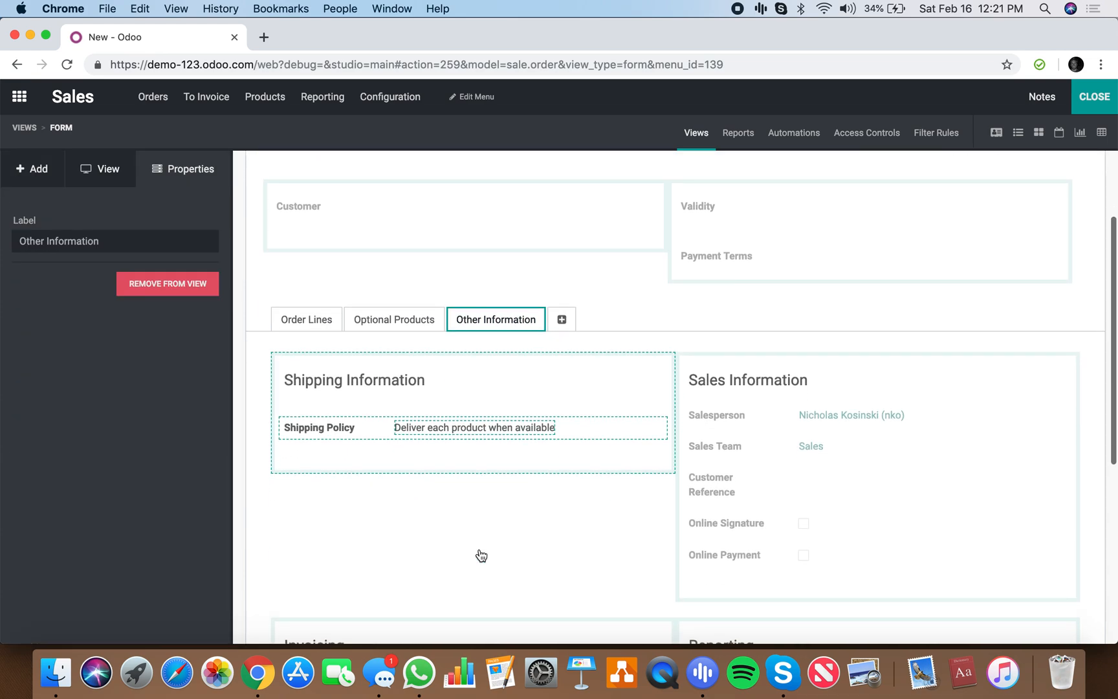
click(39, 170)
drag(156, 583, 737, 573)
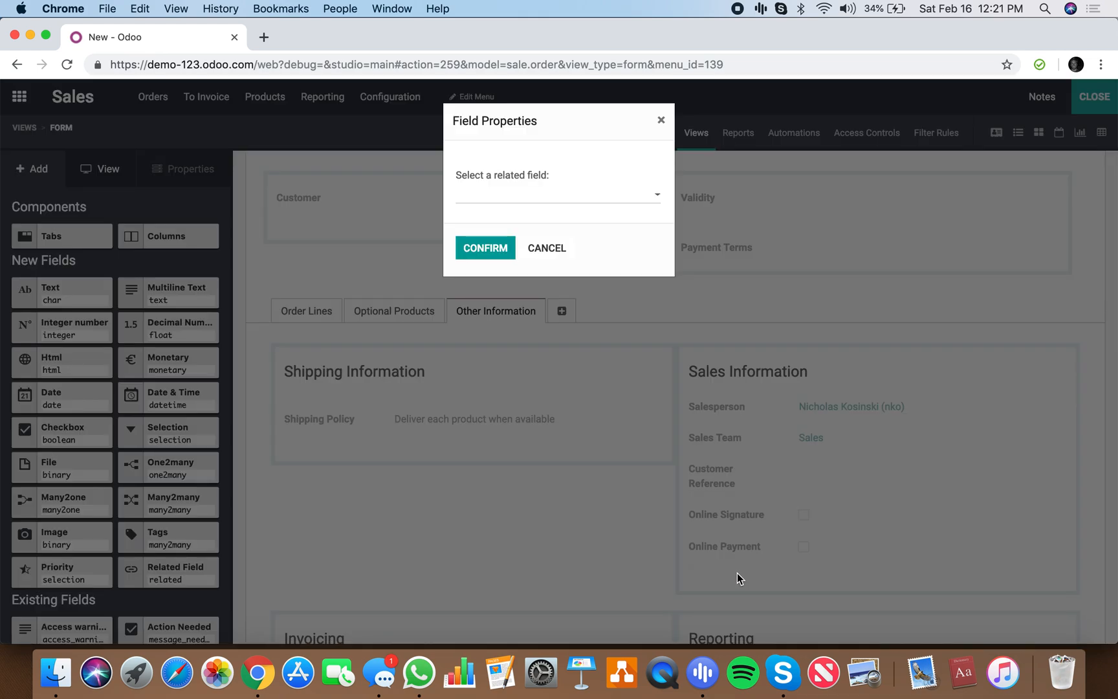
- Link the new related field to the Customer's Invoice on Order field and confirm
click(582, 194)
scroll(604, 351, down, 2)
scroll(602, 350, down, 2)
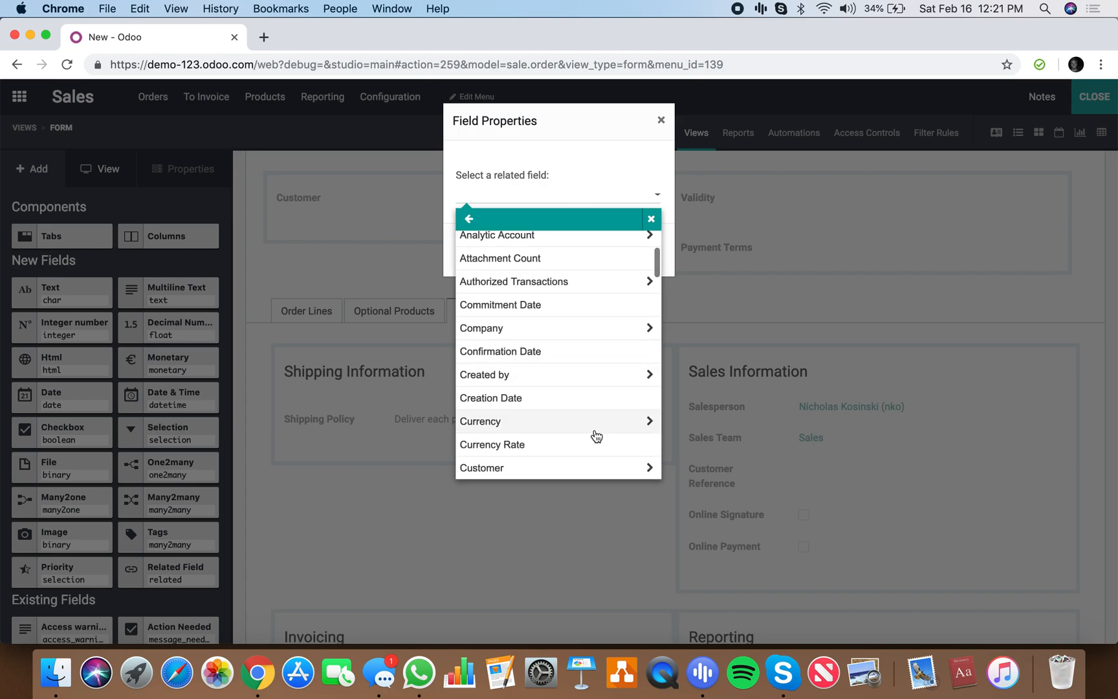
scroll(585, 414, down, 1)
scroll(586, 422, down, 1)
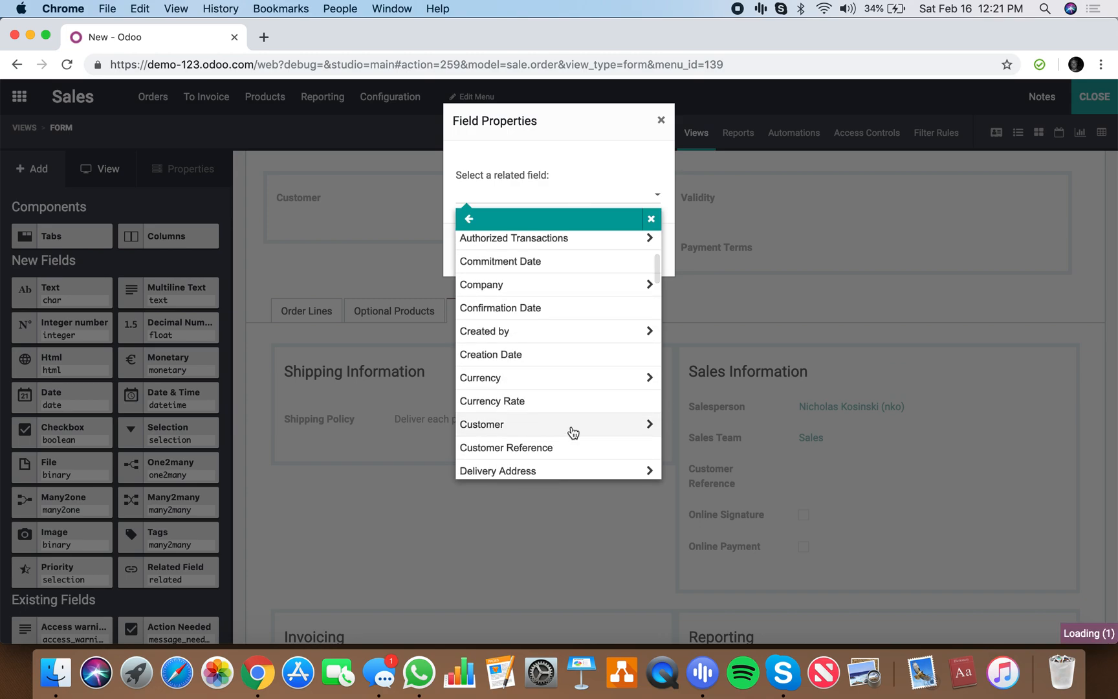
click(572, 430)
scroll(580, 462, down, 5)
scroll(580, 461, down, 5)
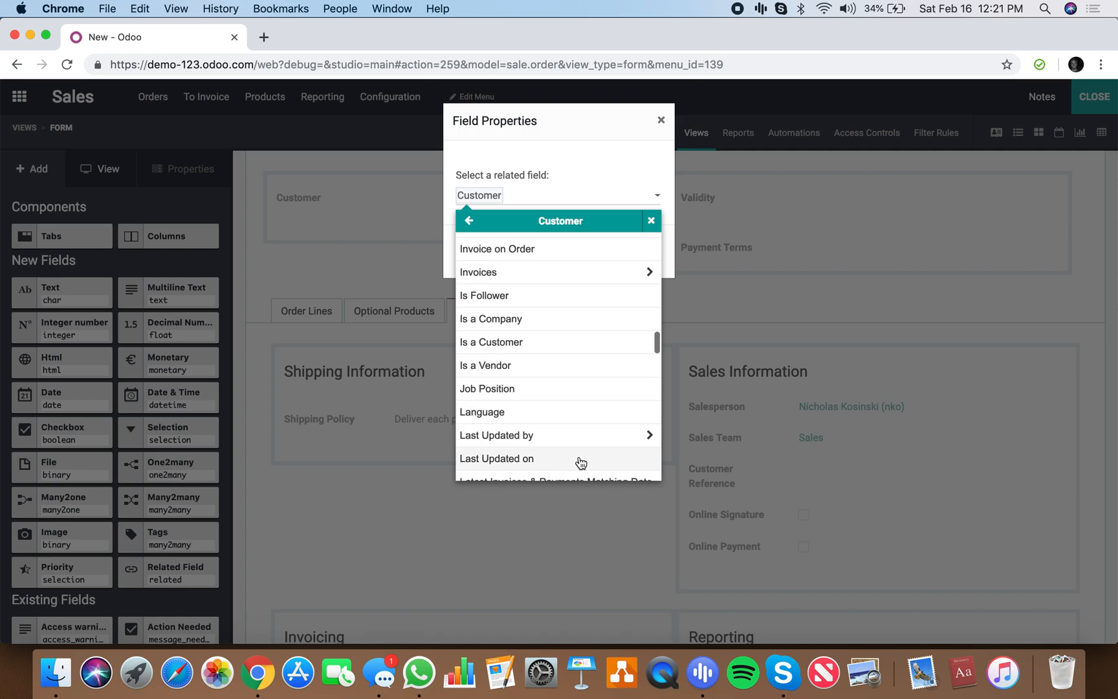
scroll(551, 304, up, 1)
click(536, 279)
click(484, 250)
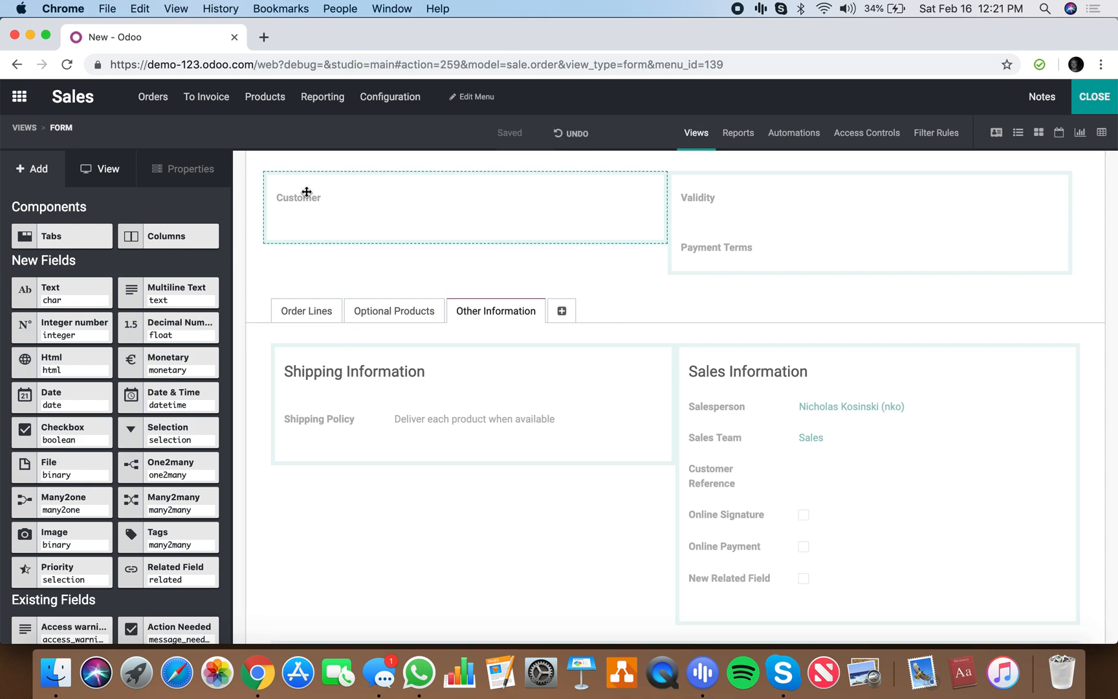
- Label the new related field "Invoice on Order" on the sales order form and close Studio
click(738, 581)
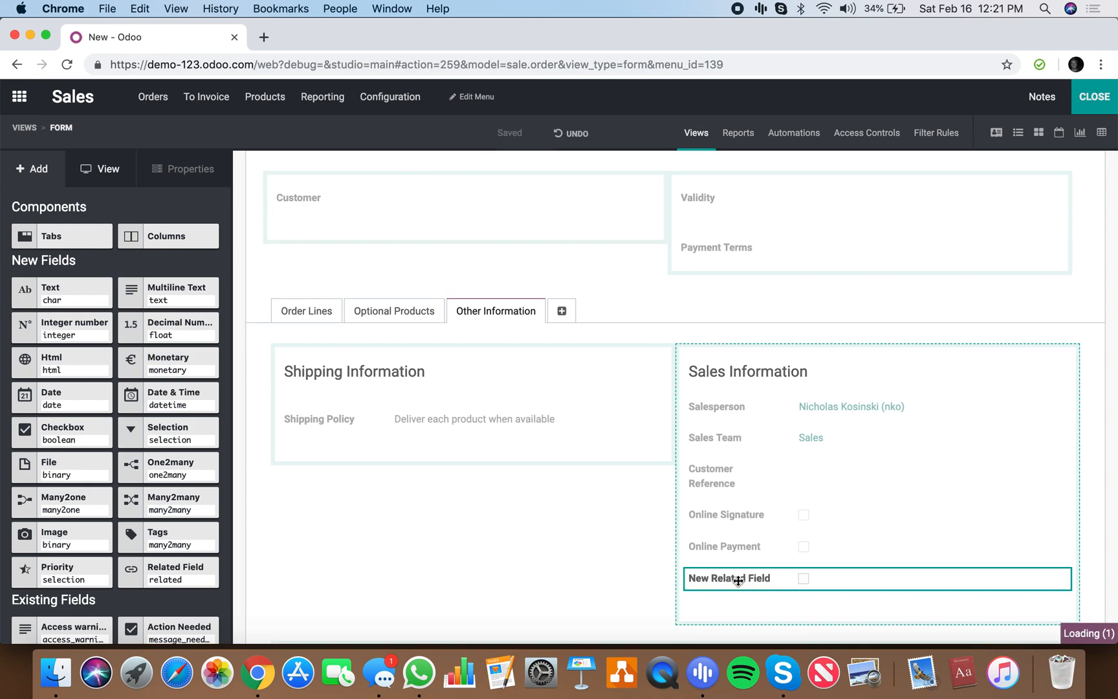
triple_click(100, 313)
text(Invoice on Order)
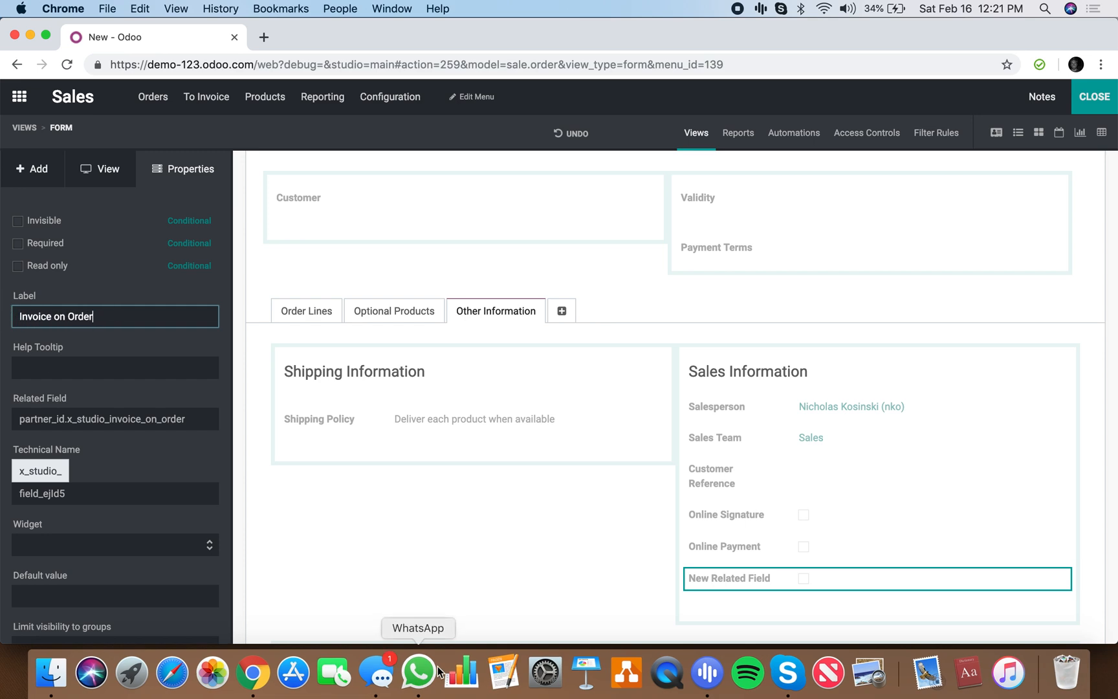
click(410, 557)
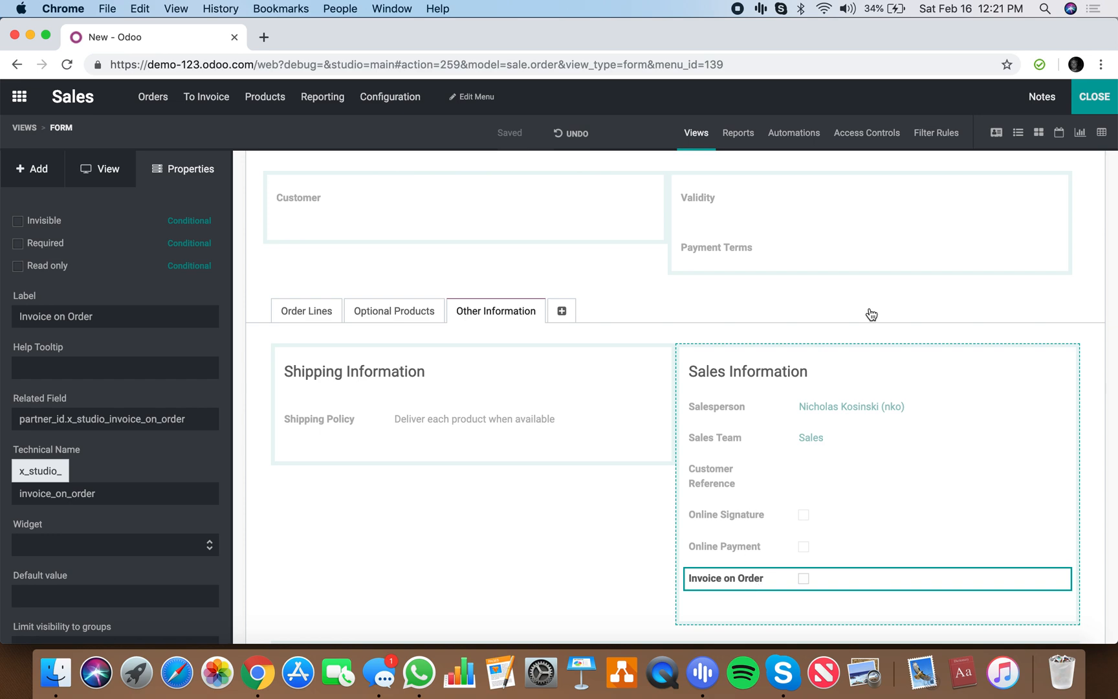
click(1084, 109)
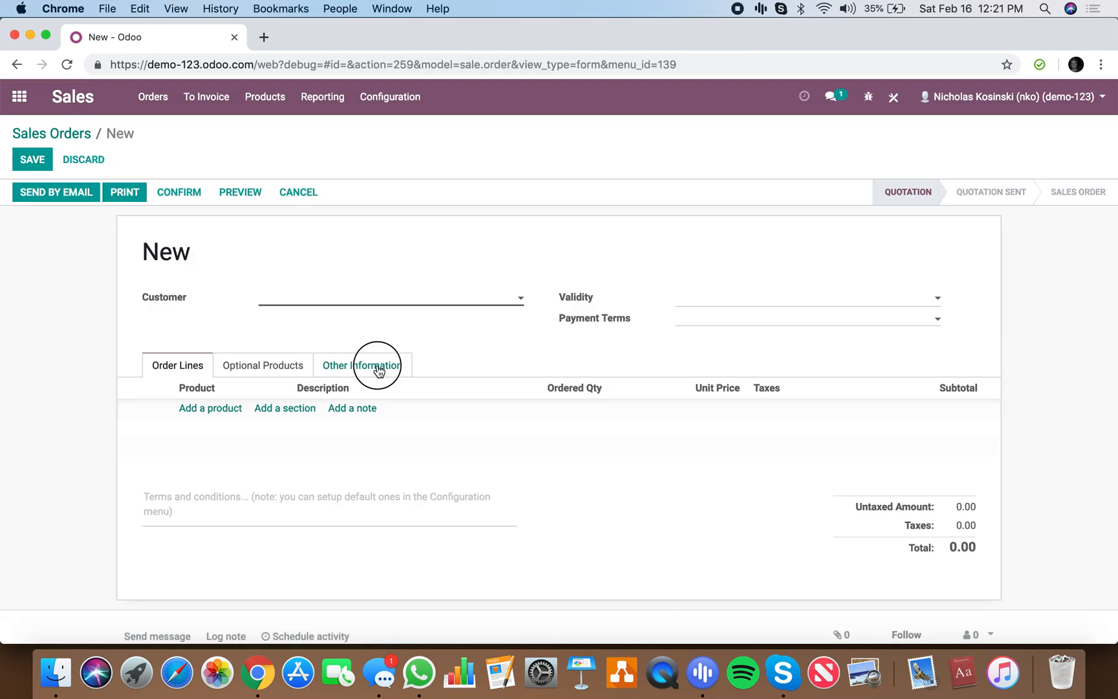
- Check Invoice on Order in the new order's Other Information by selecting John Doe Inc. and the individual customer in turn, and discard the order
click(379, 369)
click(333, 305)
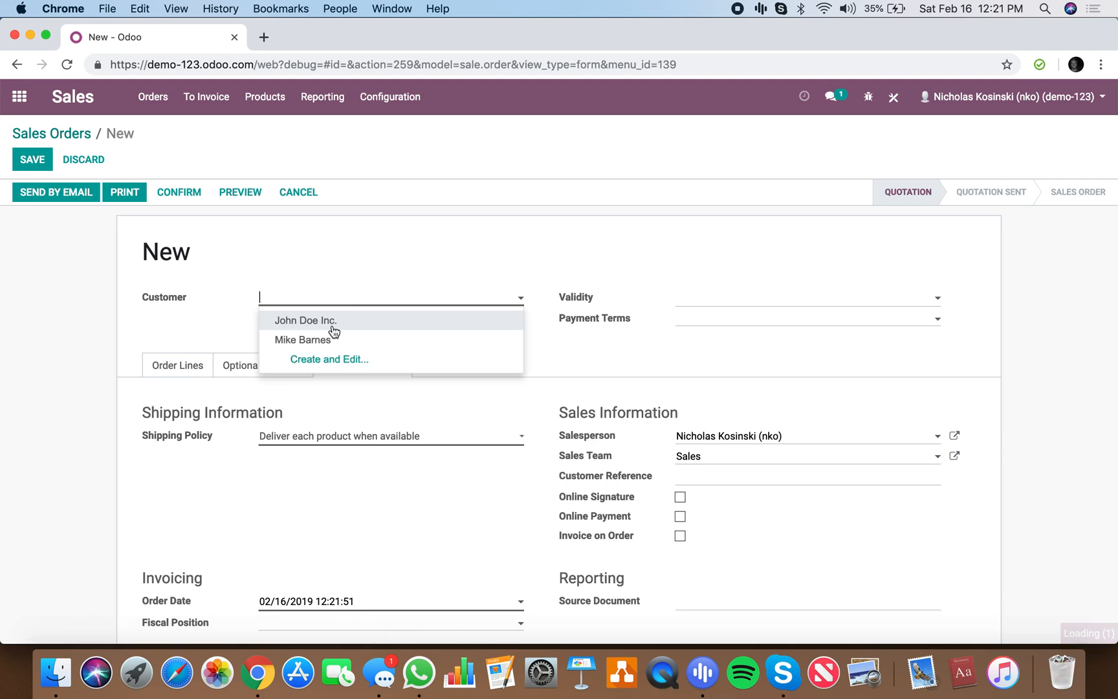
click(333, 323)
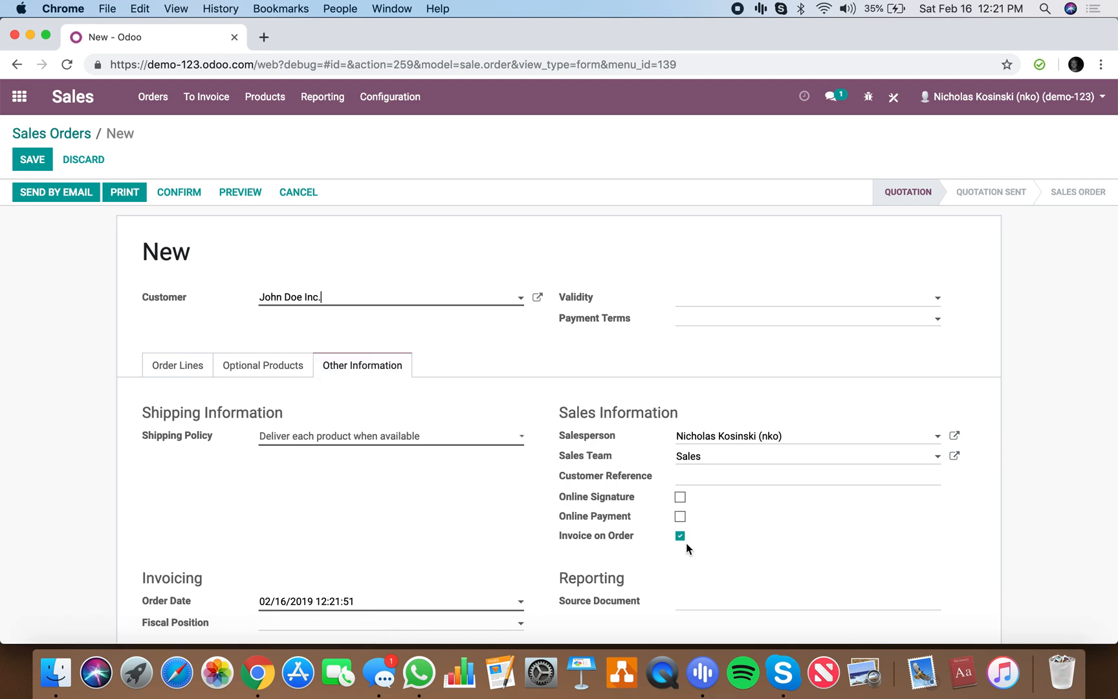
click(331, 301)
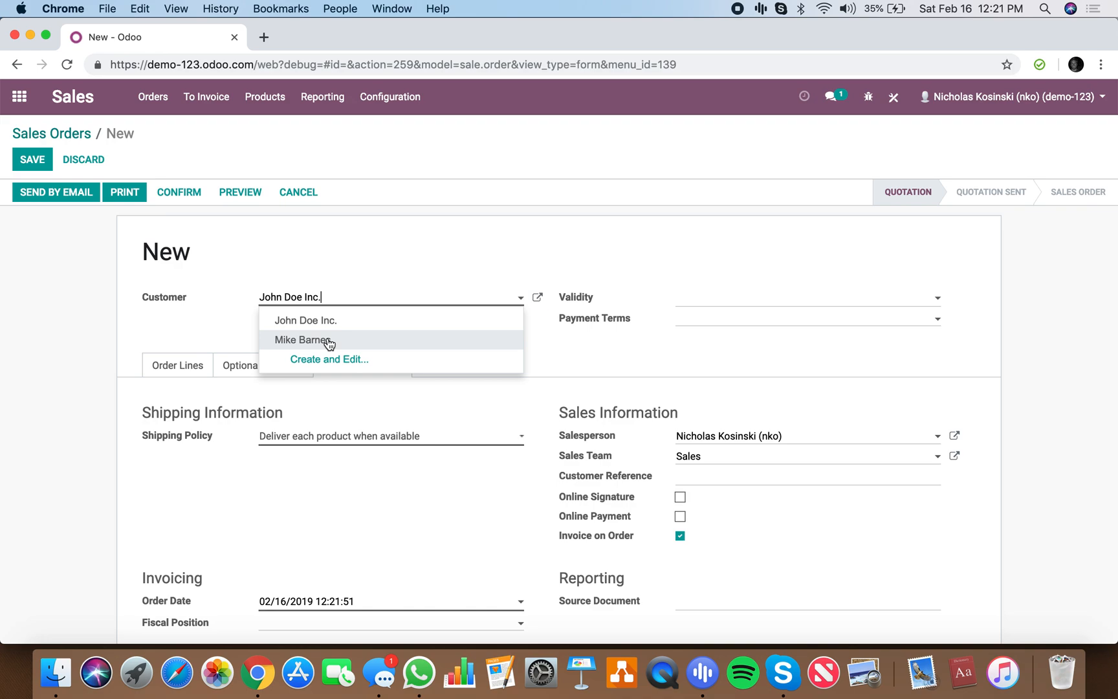
click(329, 341)
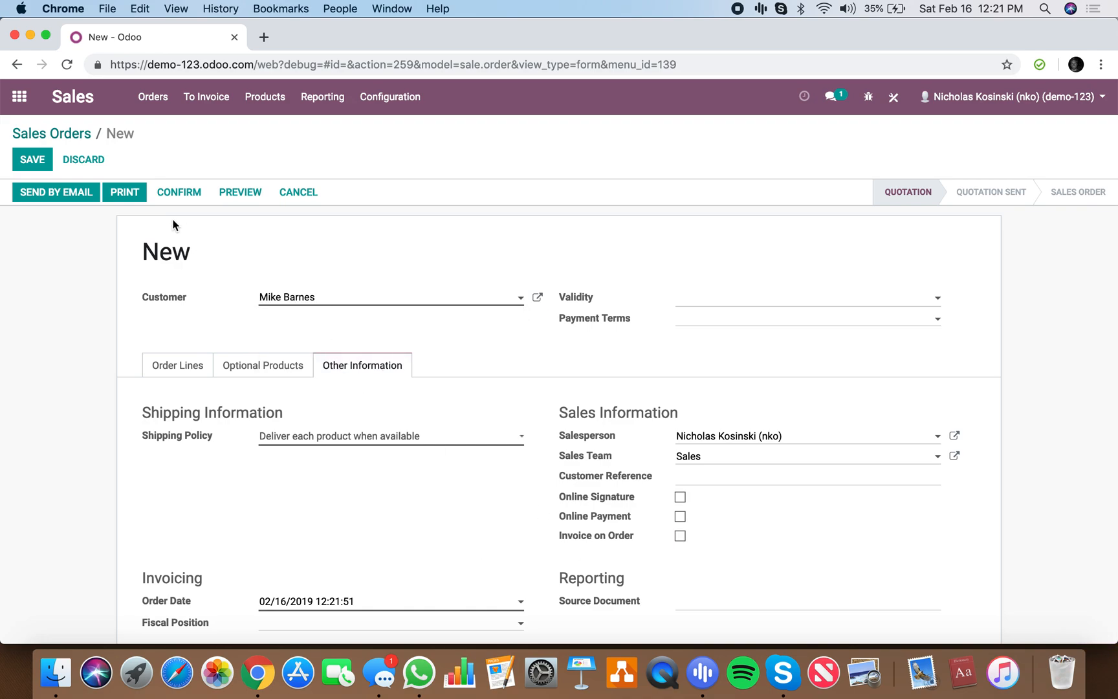
click(97, 162)
click(337, 207)
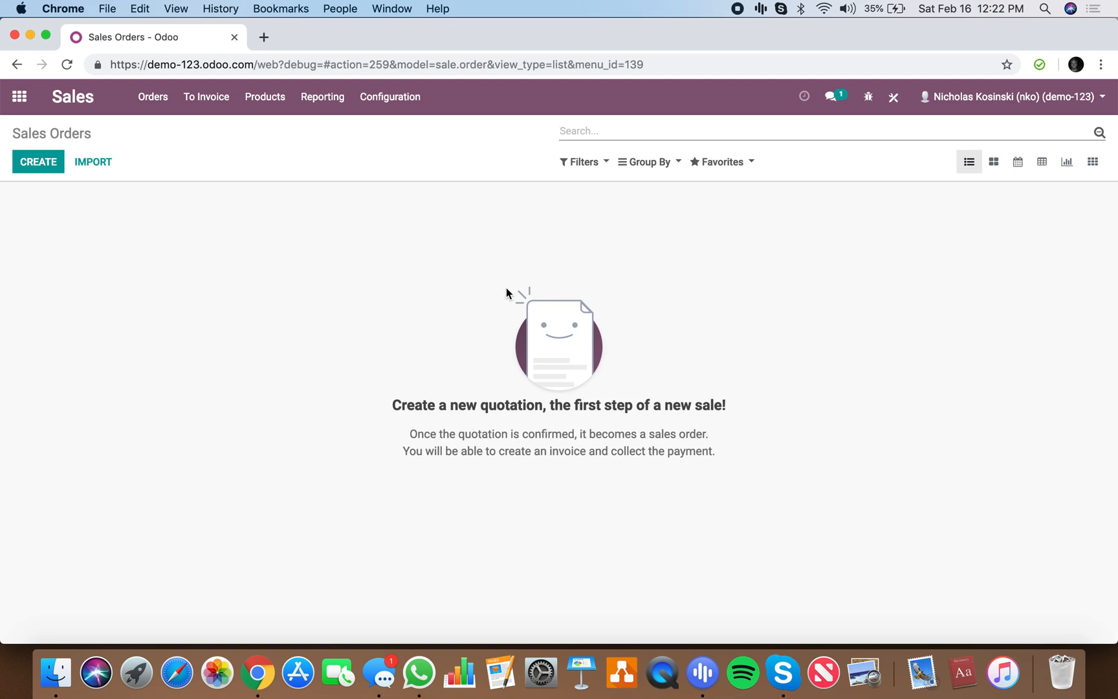
- View the list of orders to invoice
click(219, 103)
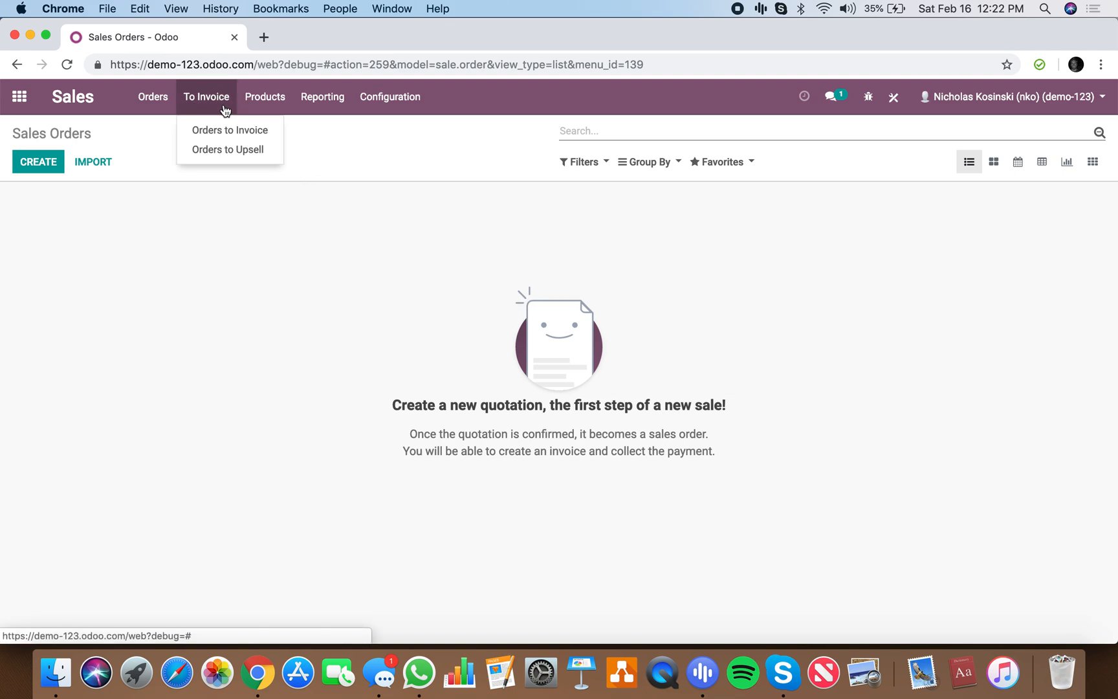
click(224, 127)
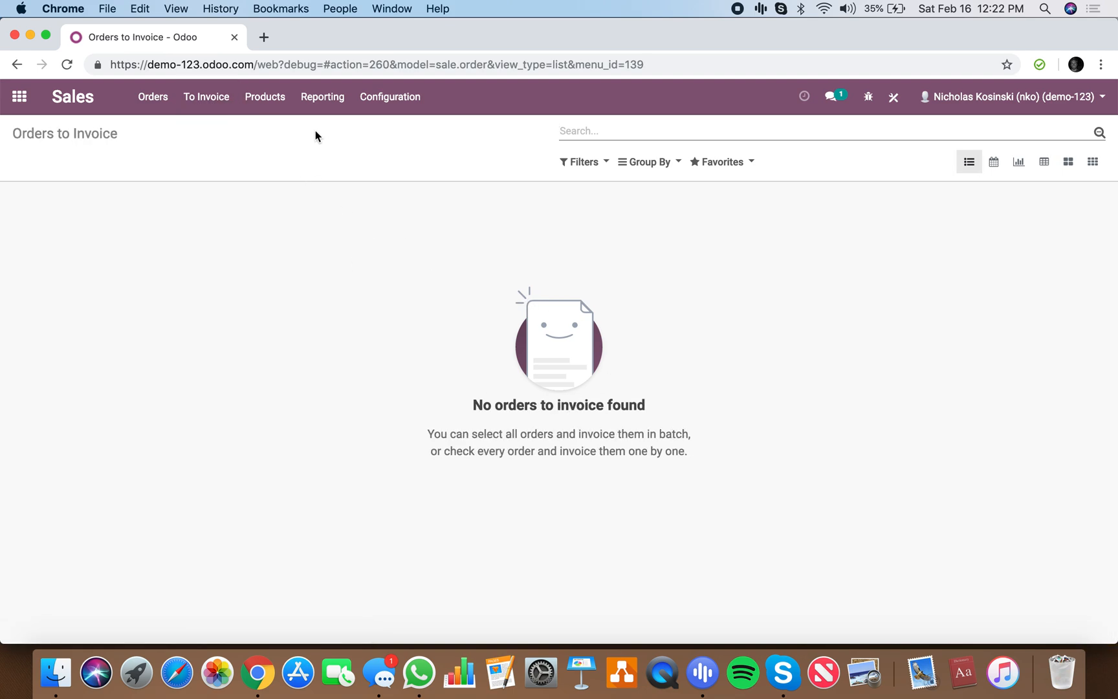
click(153, 109)
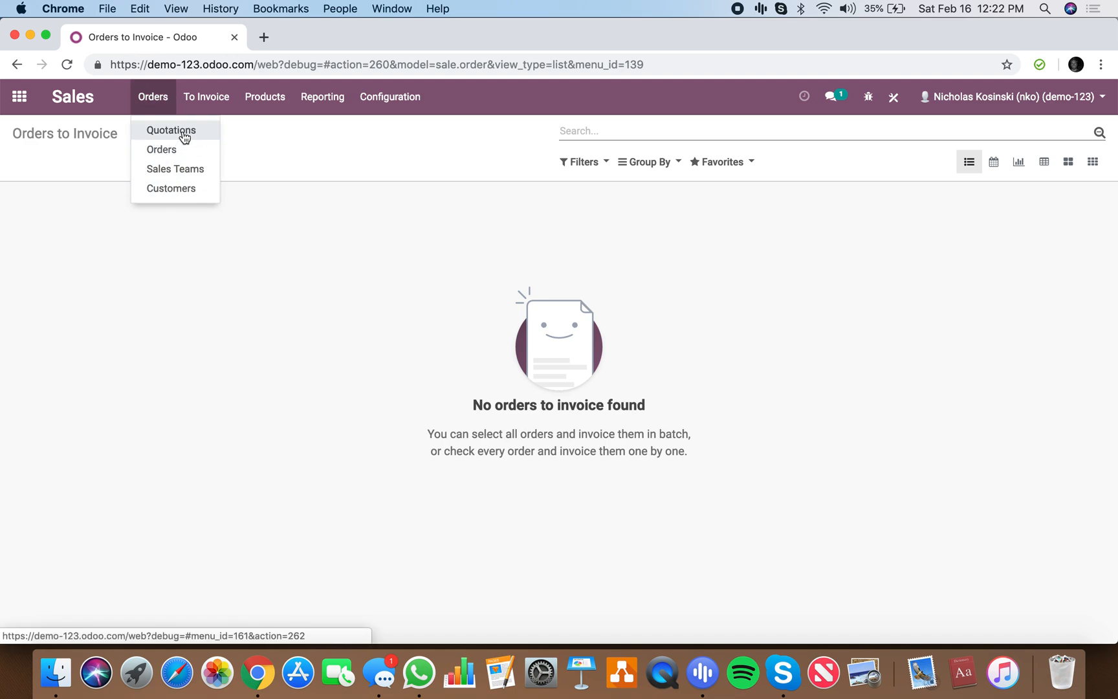
- Start a new product named "Test Product" and keep its product type as Consumable
click(265, 96)
click(260, 129)
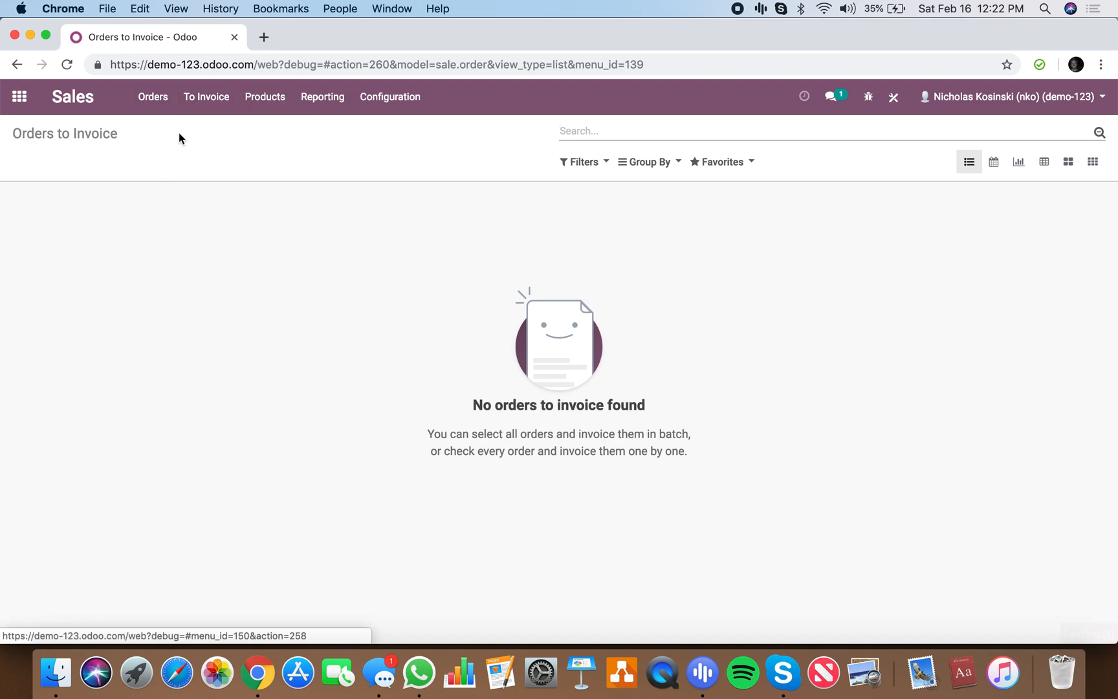
click(54, 158)
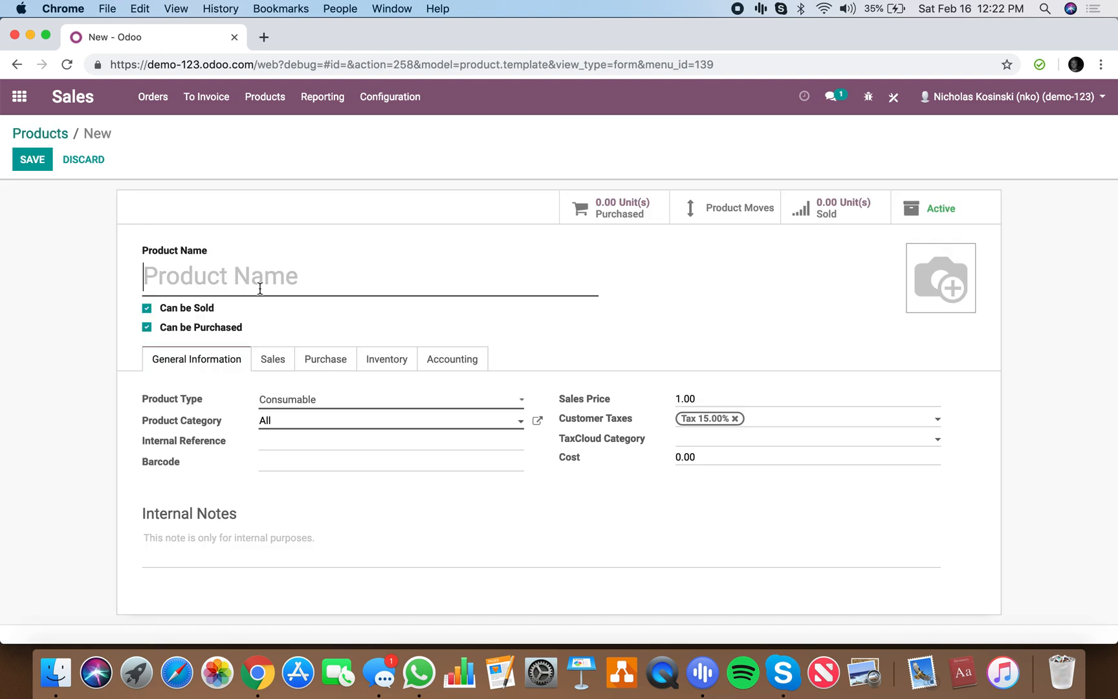
text(Test Produc)
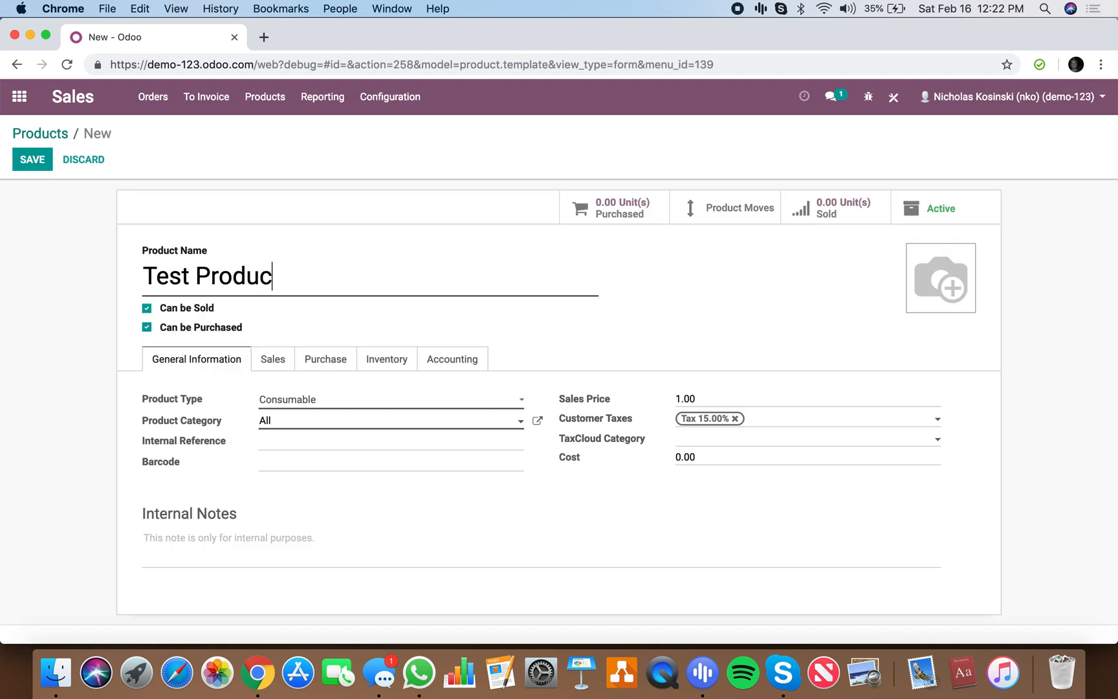
click(289, 400)
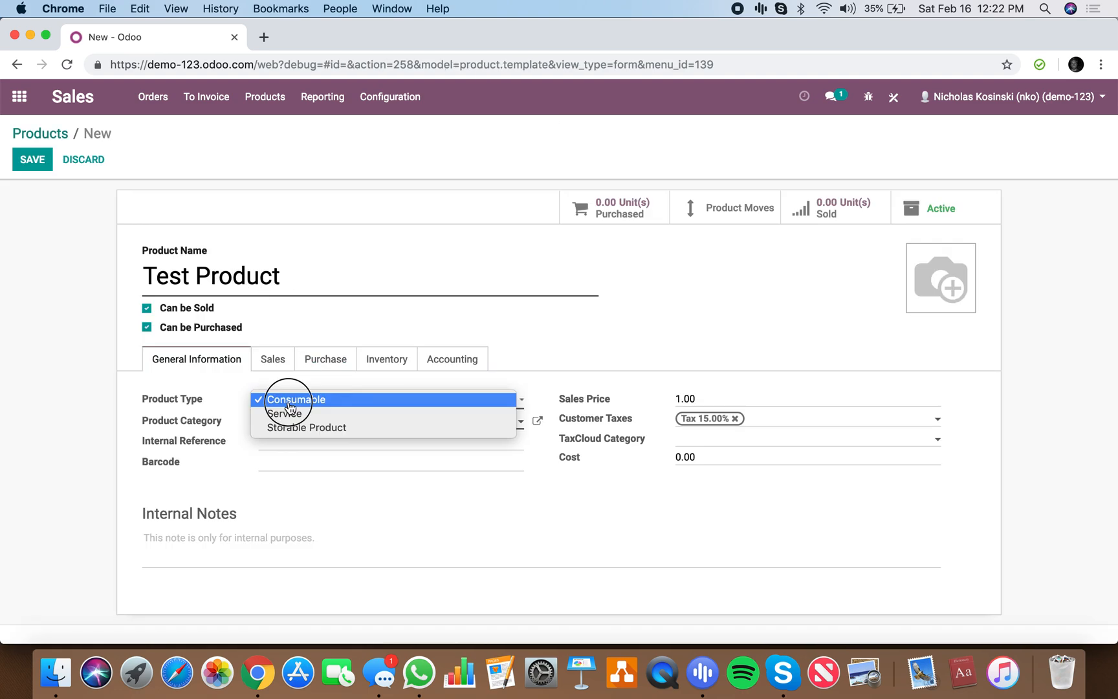
- Keep the product's invoicing policy at Delivered quantities and save the product, closing the OdooBot chat
click(269, 360)
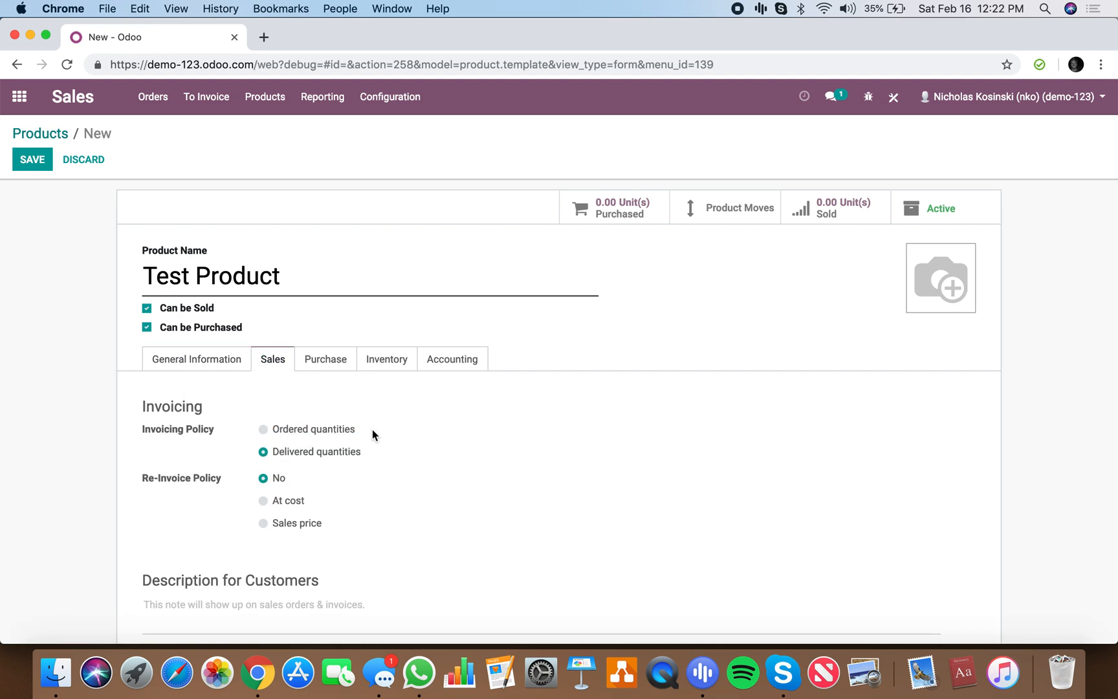
click(311, 431)
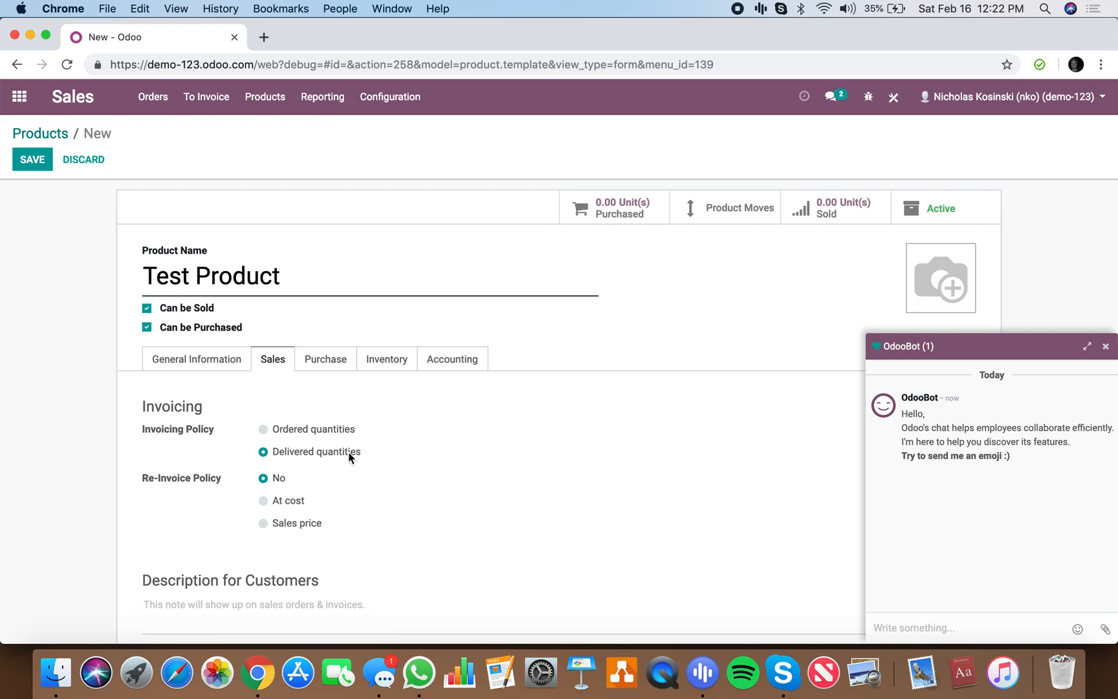
click(1107, 349)
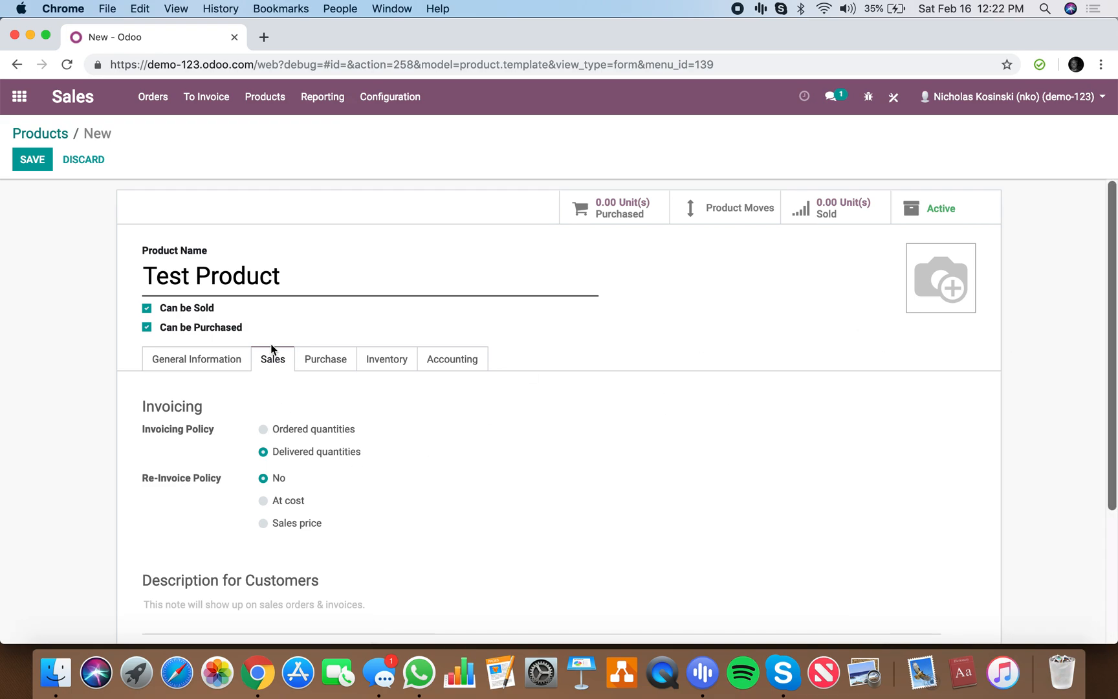
click(33, 160)
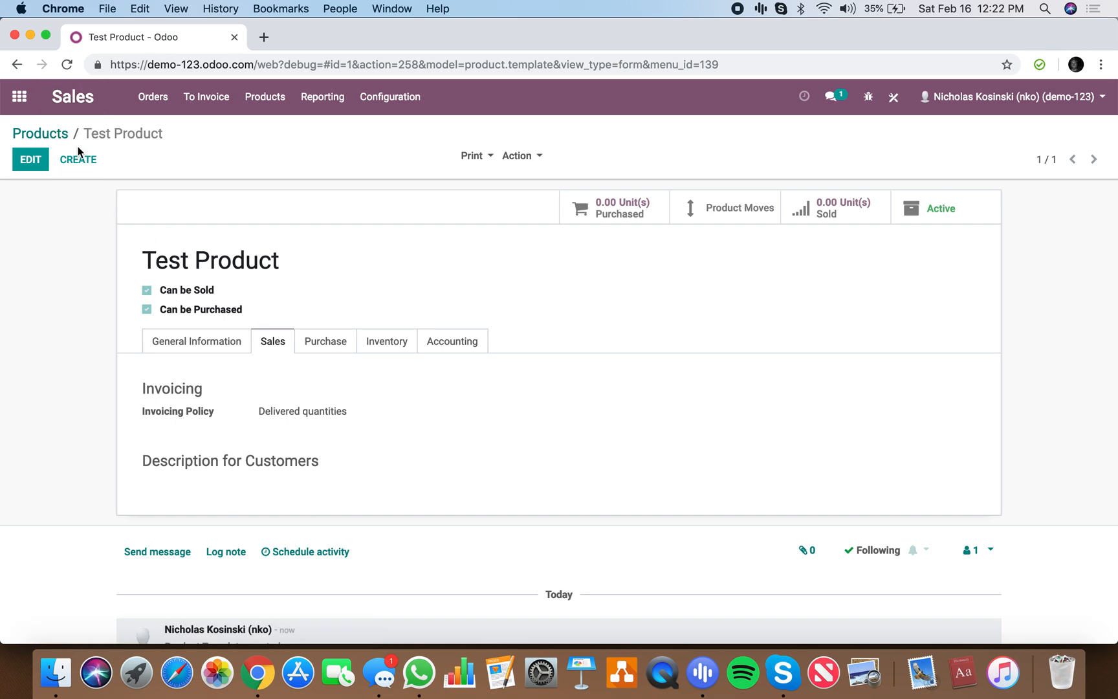
- Create a new sales order from the Sales Orders list for the individual sample customer
click(40, 133)
click(152, 98)
click(163, 155)
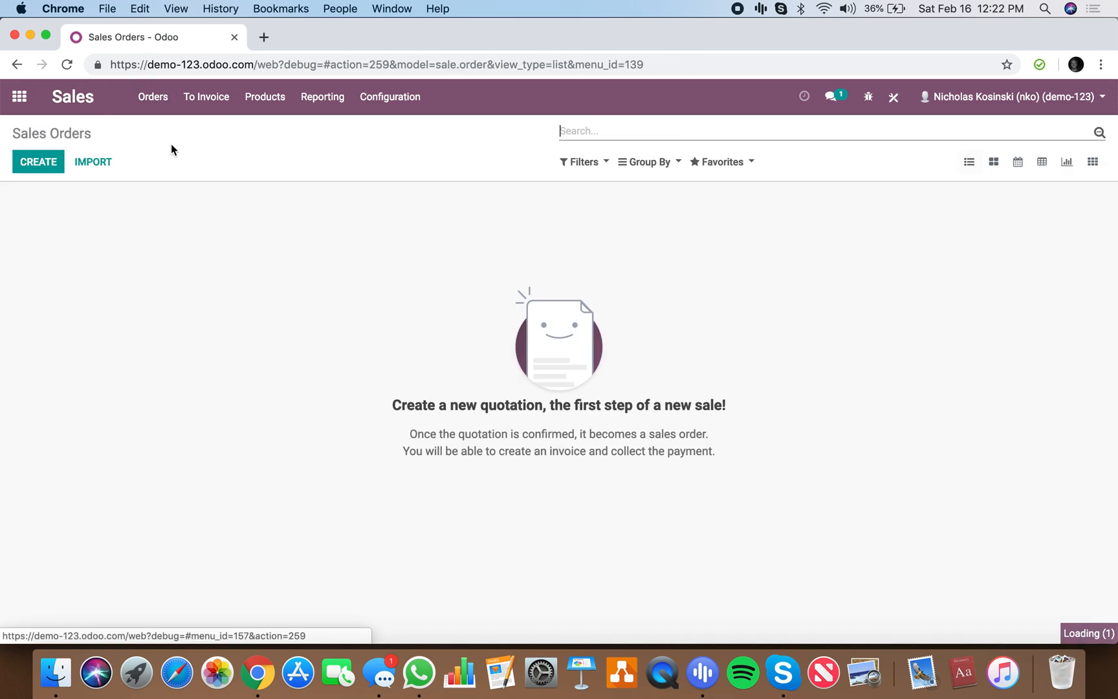
click(43, 165)
click(306, 298)
click(327, 337)
- Add Test Product as an order line, save the order and confirm it as a sales order
click(231, 407)
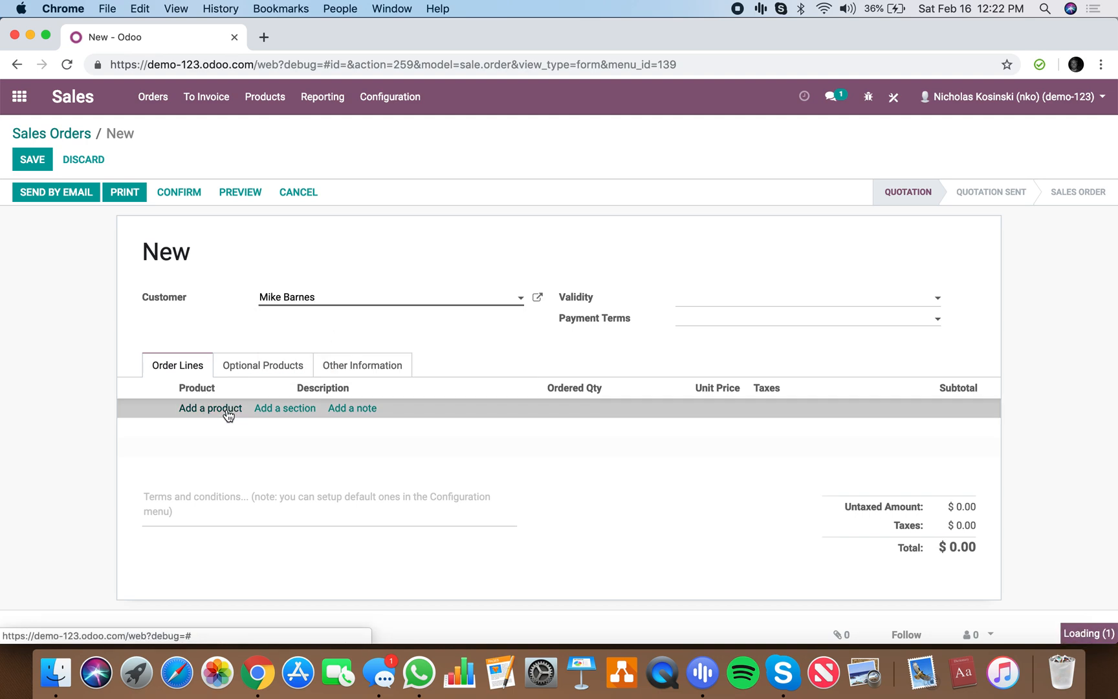
click(188, 429)
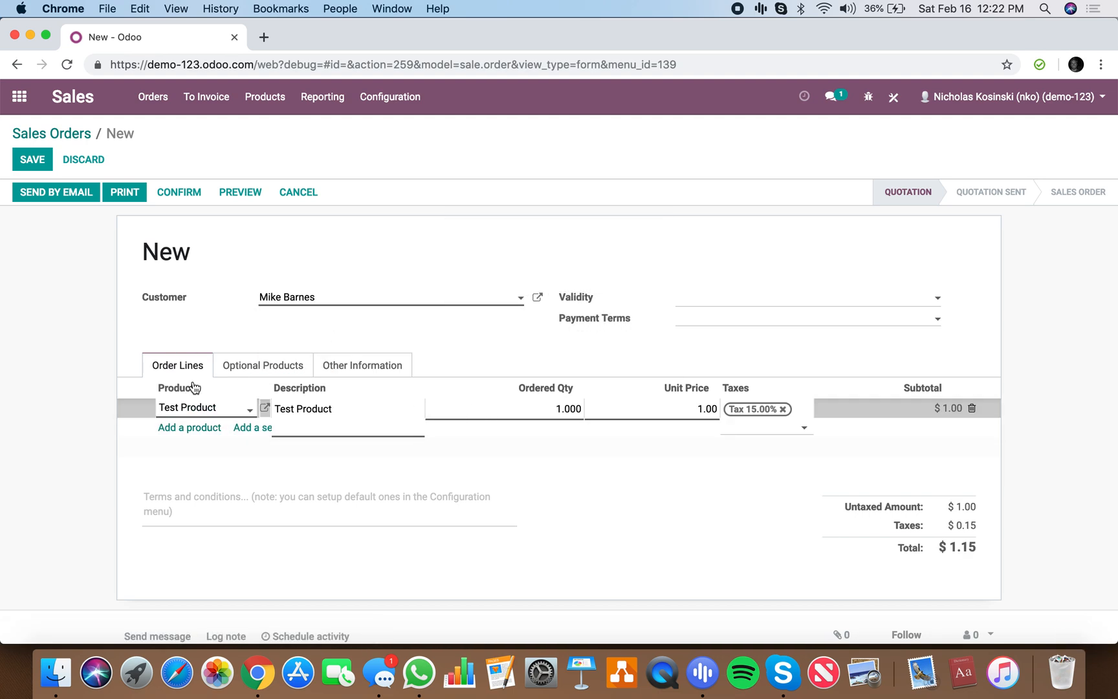
click(17, 163)
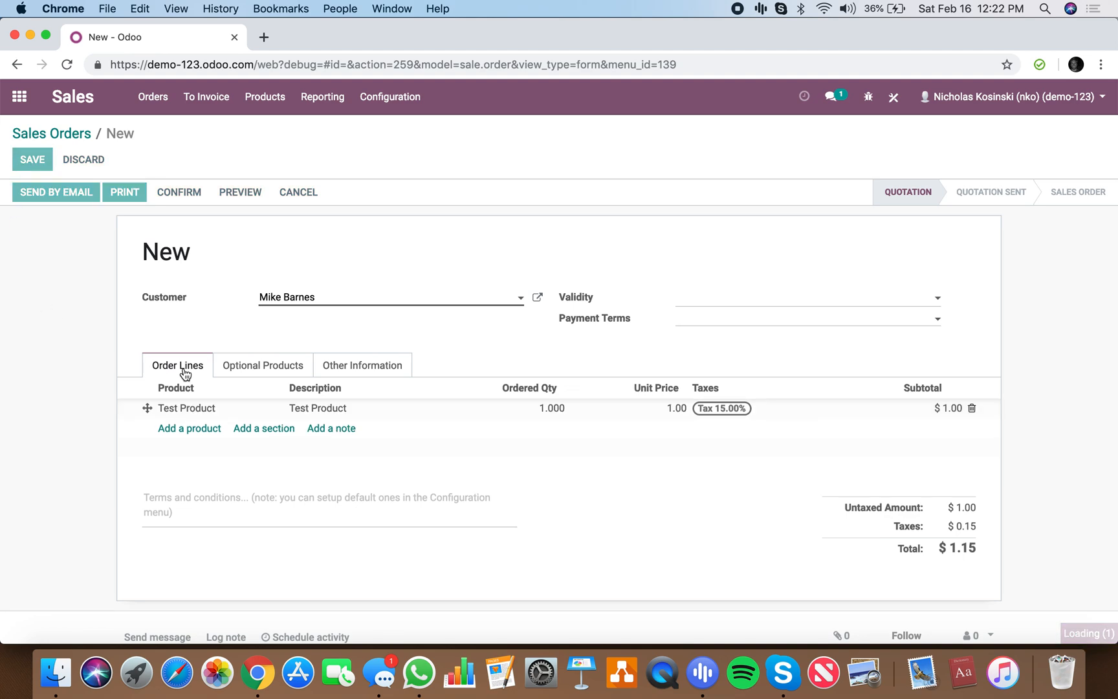
click(184, 202)
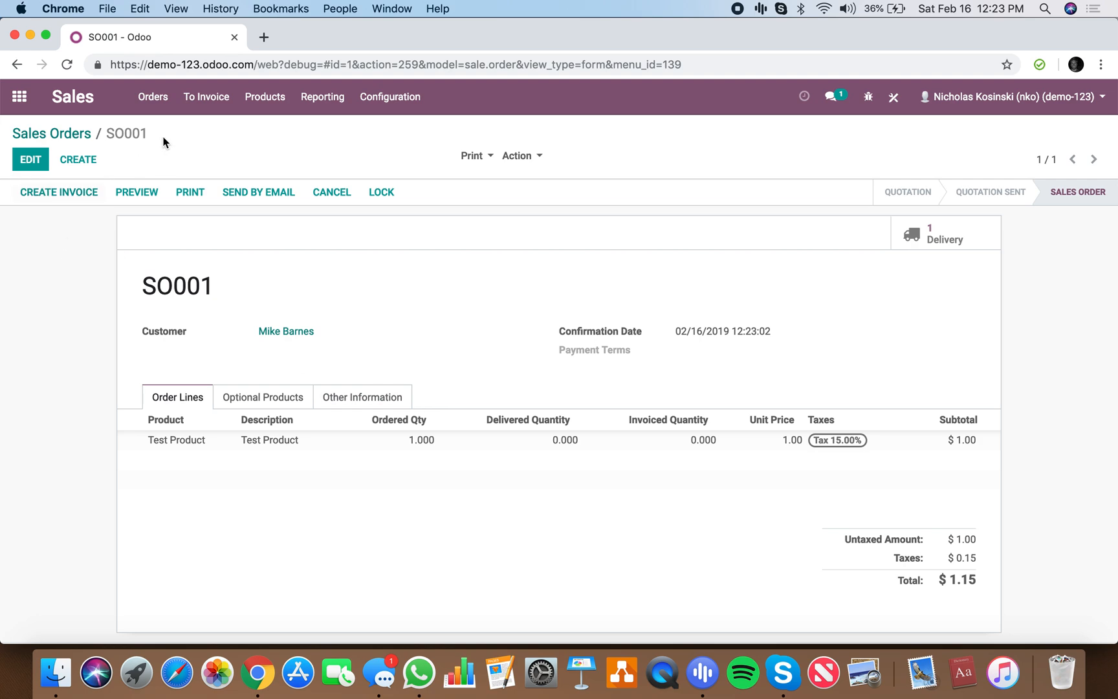
- Check whether the confirmed order is listed under Orders to Invoice
click(206, 97)
click(243, 136)
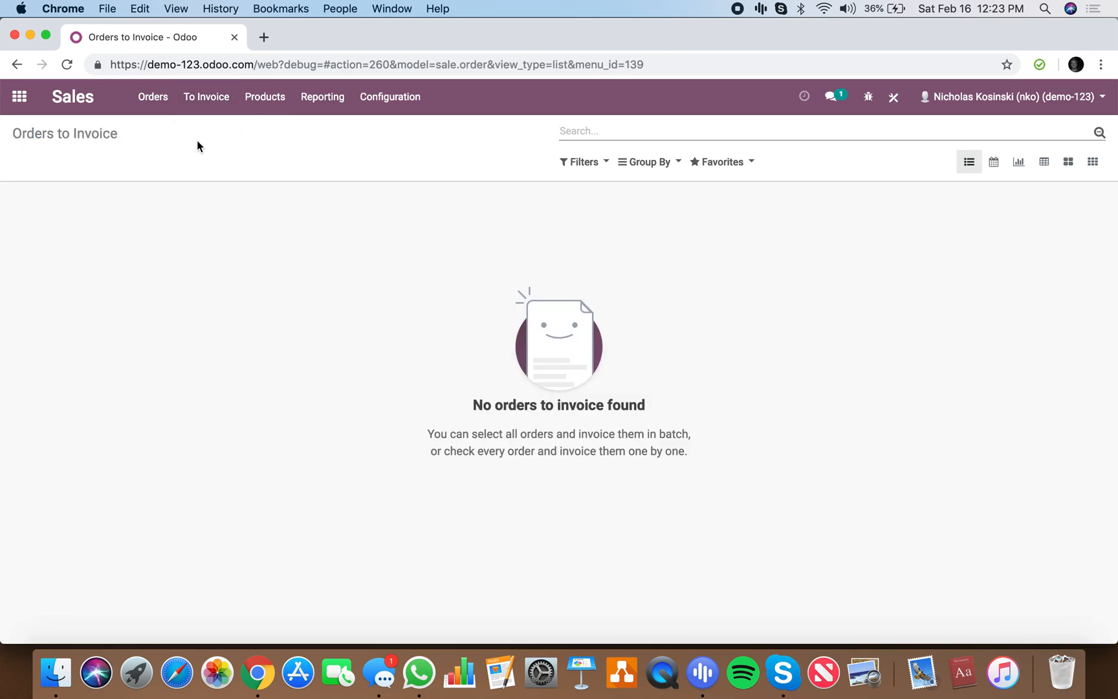
- Remove the configuration tips panel from the Quotations list and open the confirmed sales order
click(165, 111)
click(167, 133)
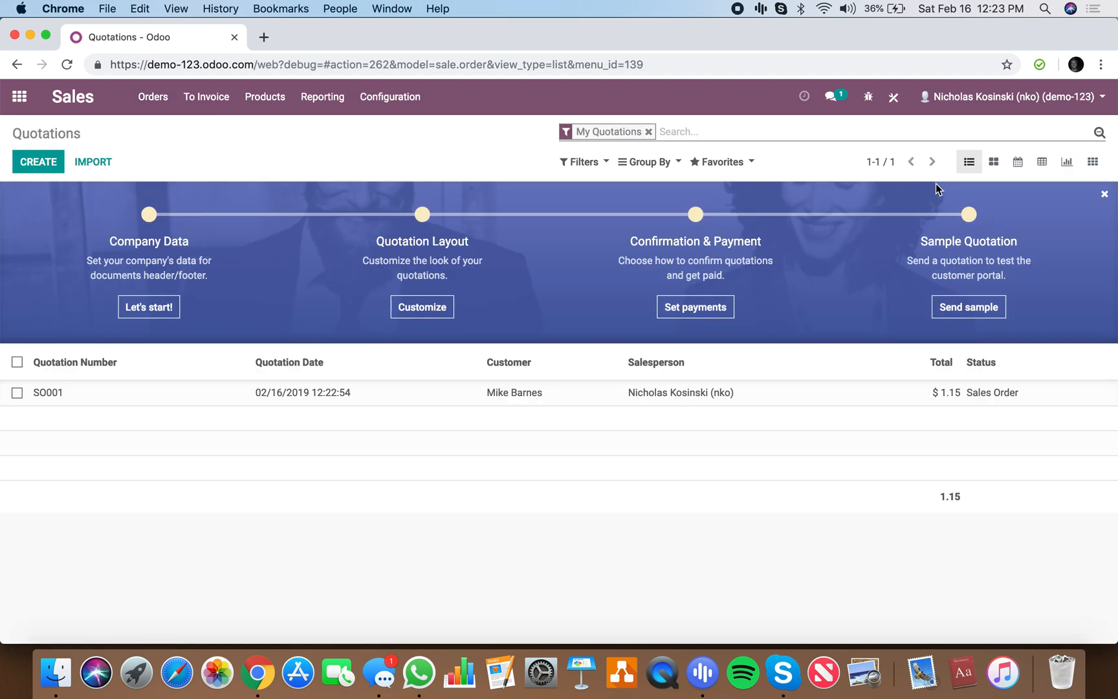
click(1105, 194)
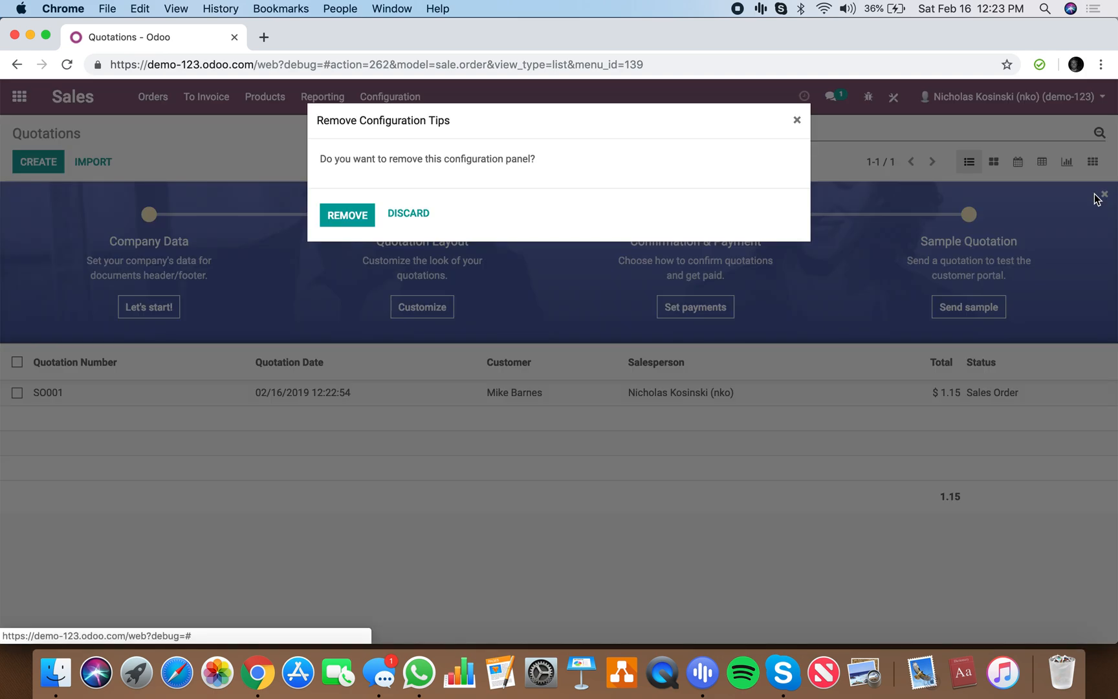
click(347, 215)
click(325, 228)
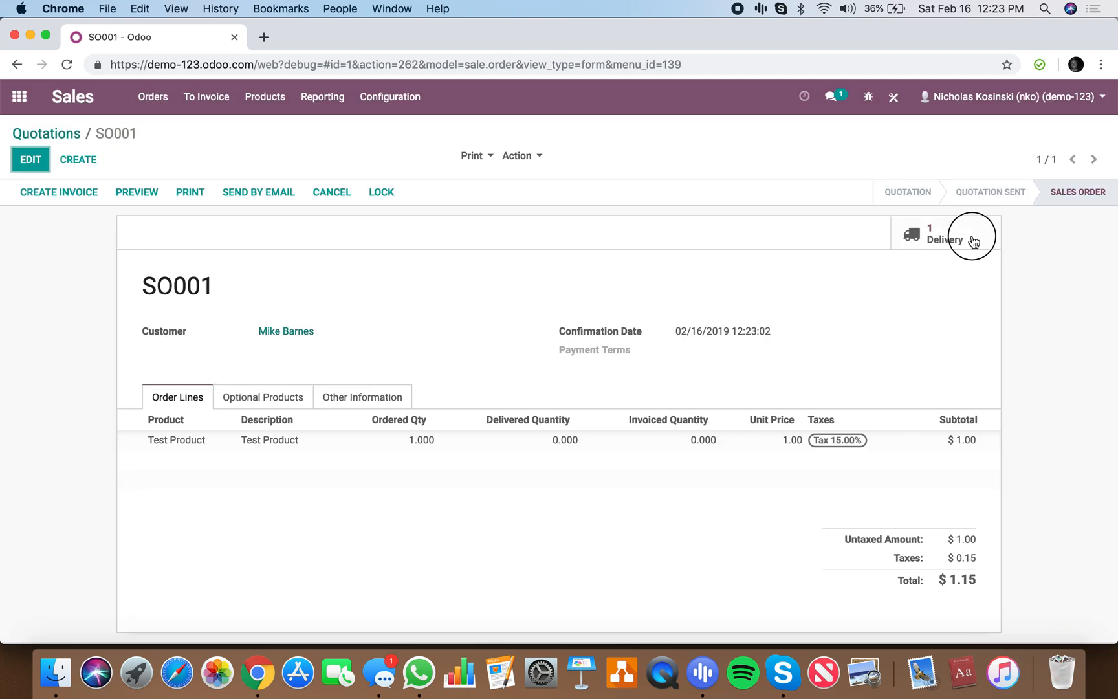
- Validate the order's delivery of Test Product and return to the sales order
click(973, 236)
click(45, 189)
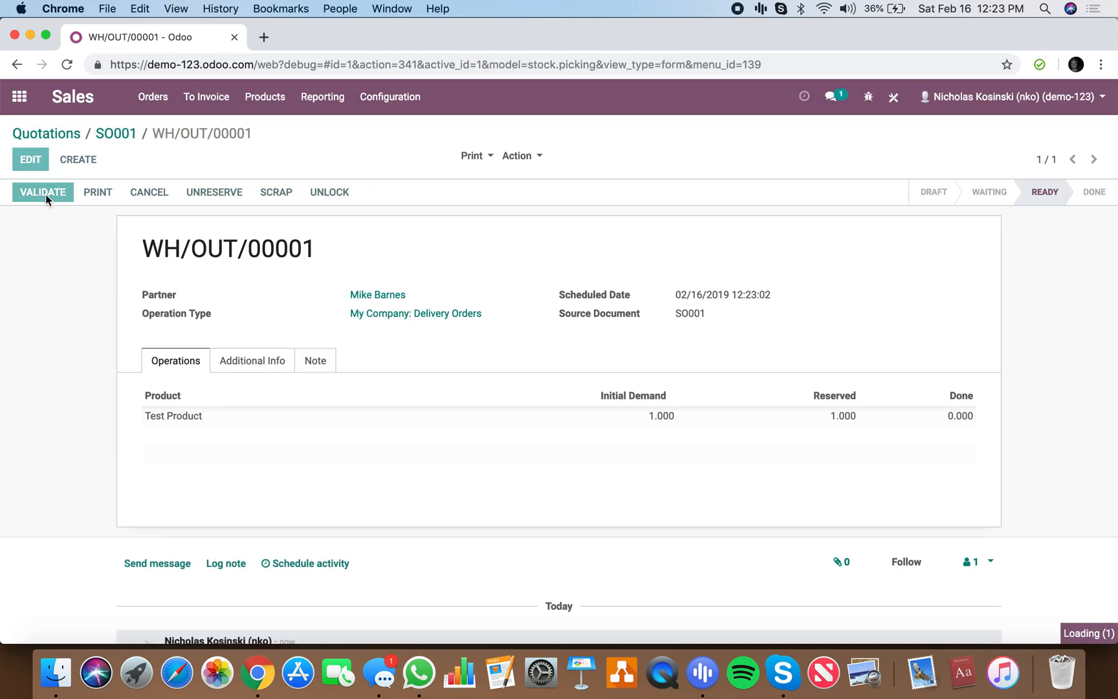
click(210, 237)
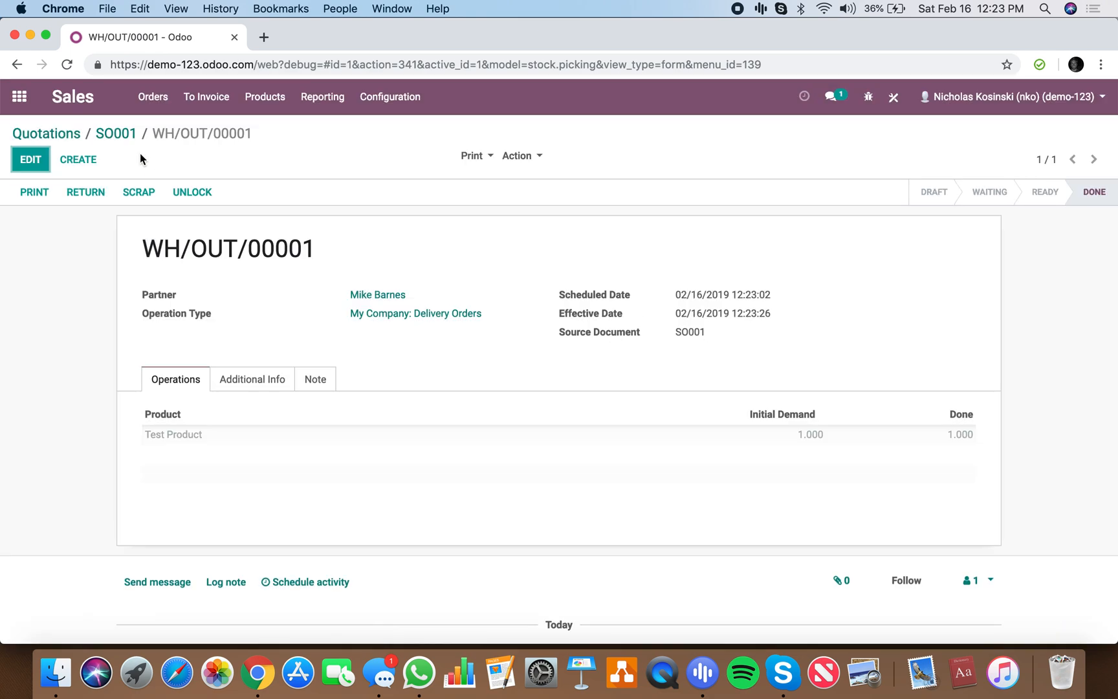
click(117, 133)
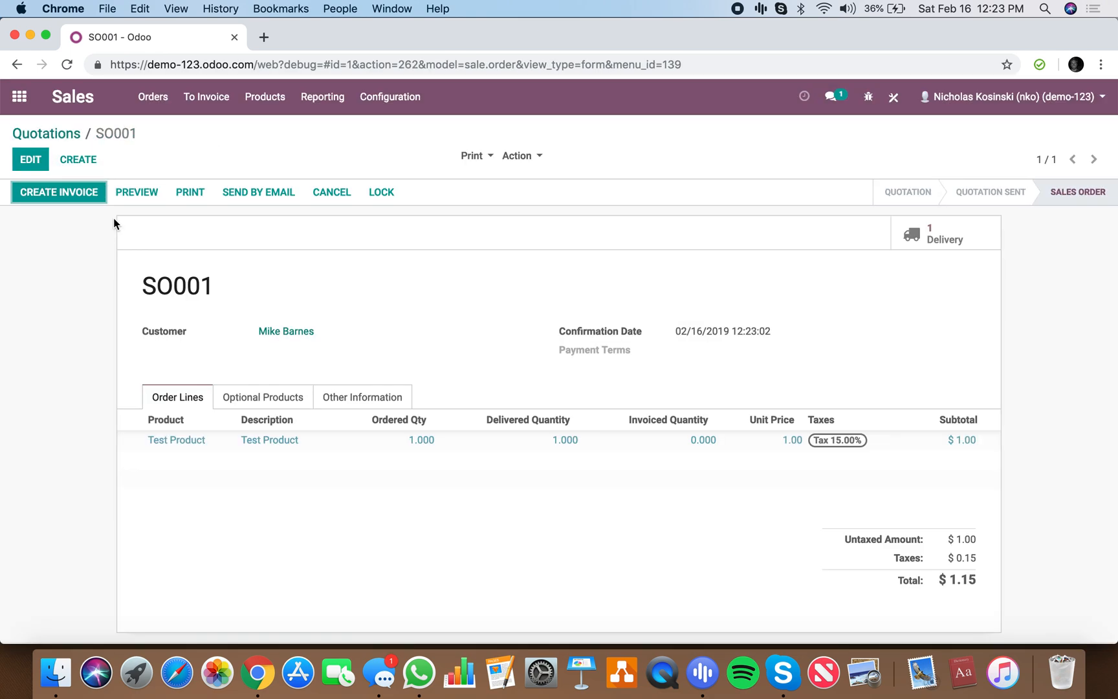
- Check the Orders to Invoice list after the delivery and view the technical details of the Invoice Status column
click(211, 105)
click(214, 131)
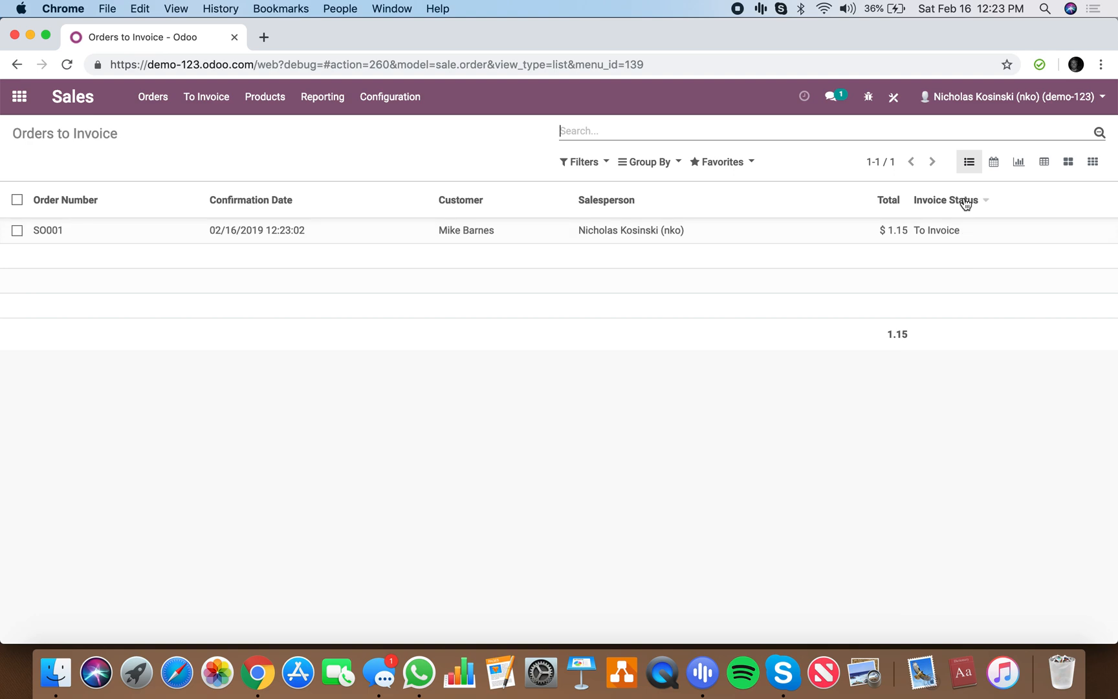
mouse_move(965, 204)
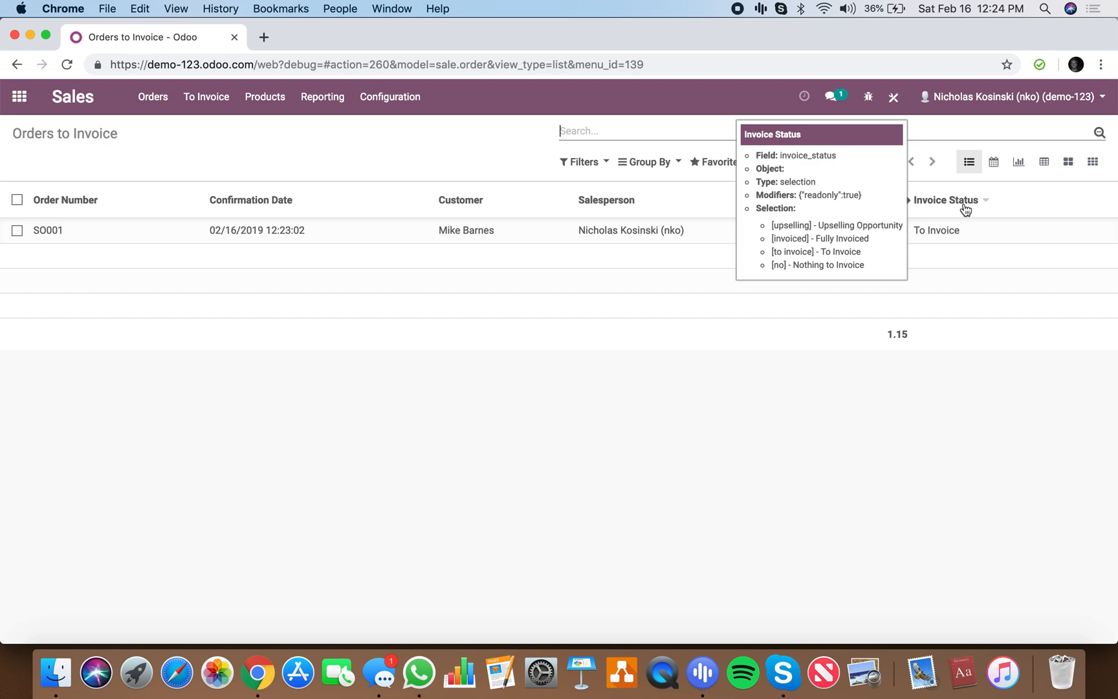
- Add the invoice_status field to the sales order form view's architecture, below partner_shipping_id, and save the view
click(336, 227)
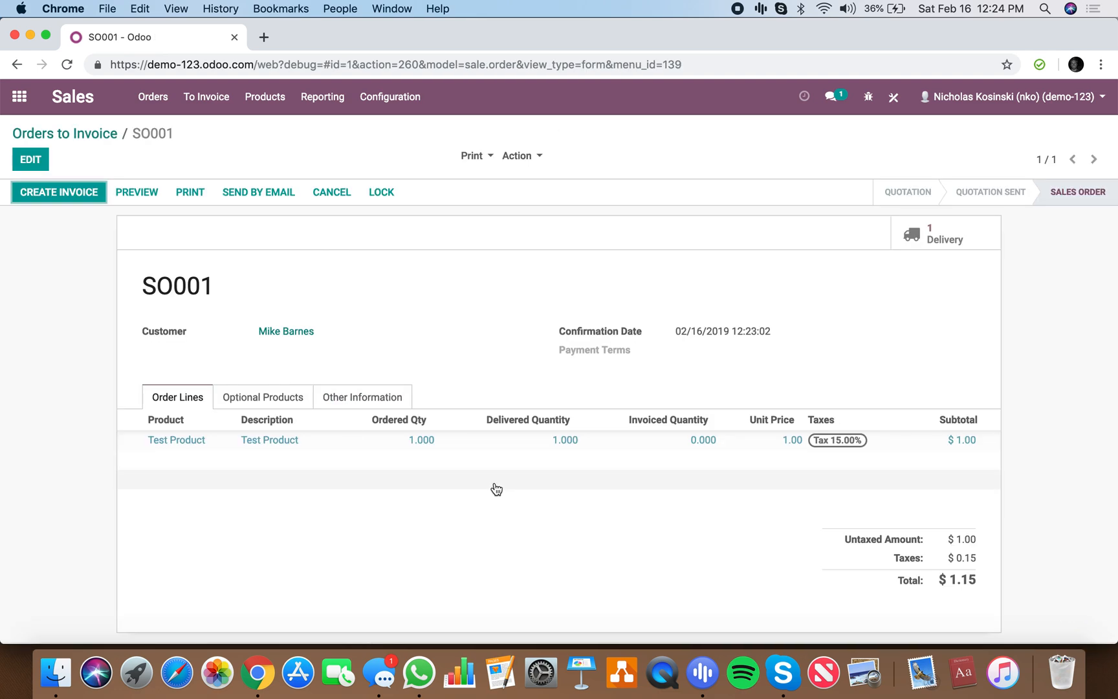
click(869, 96)
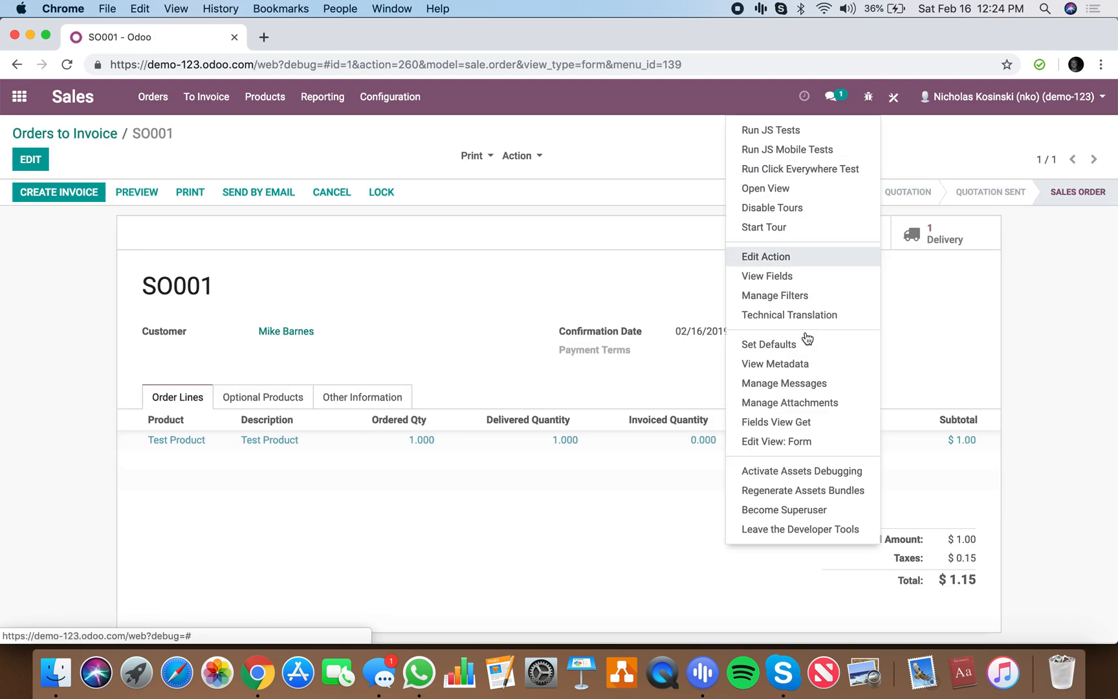
click(809, 440)
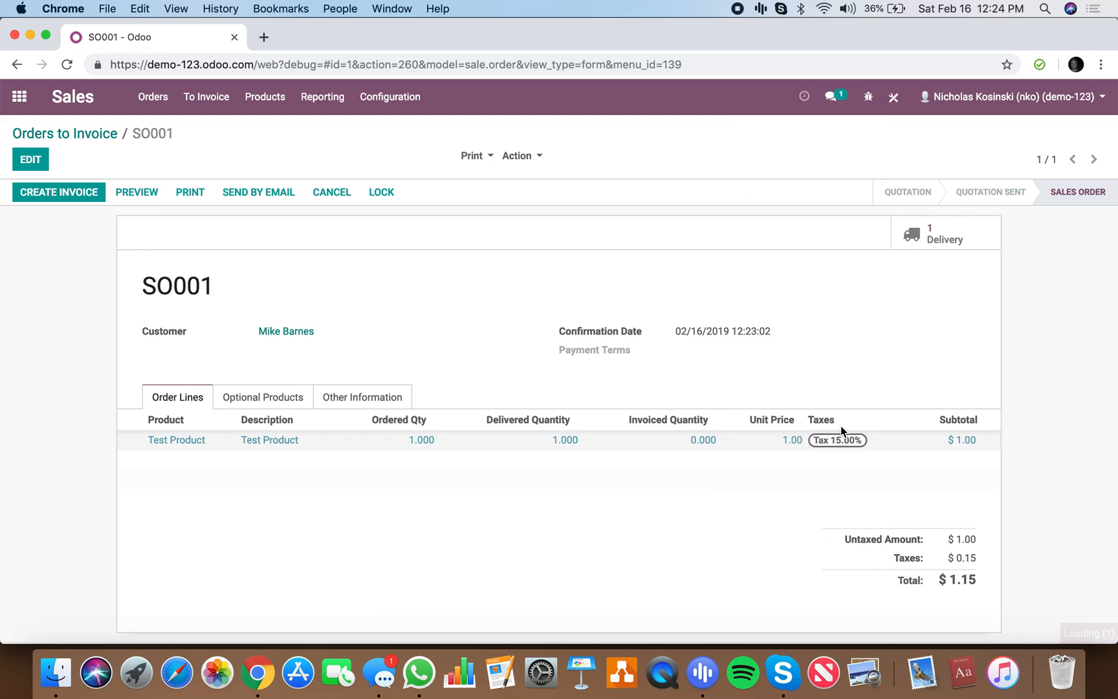
scroll(424, 493, down, 10)
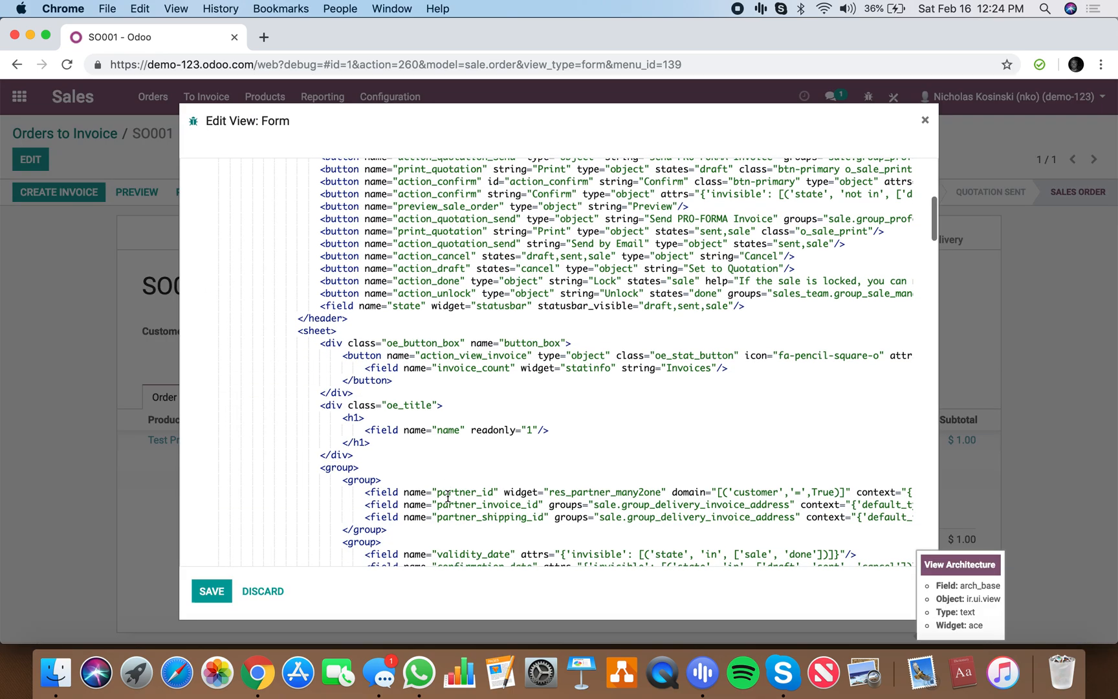
click(444, 452)
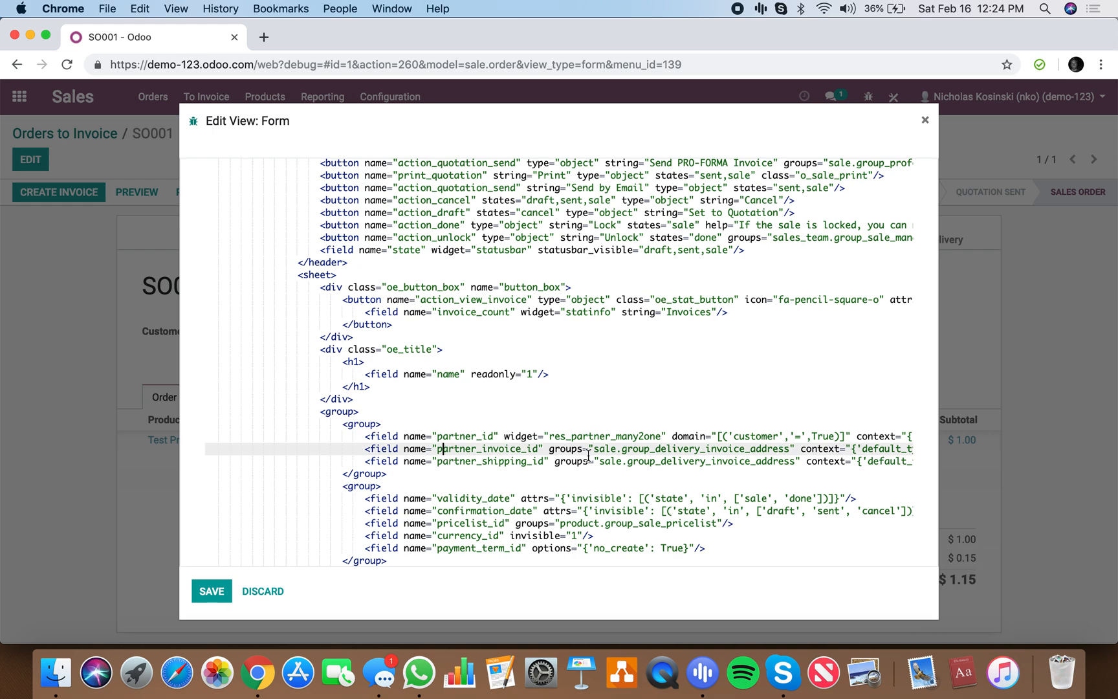
scroll(589, 456, right, 10)
key(End)
key(Down)
key(Return)
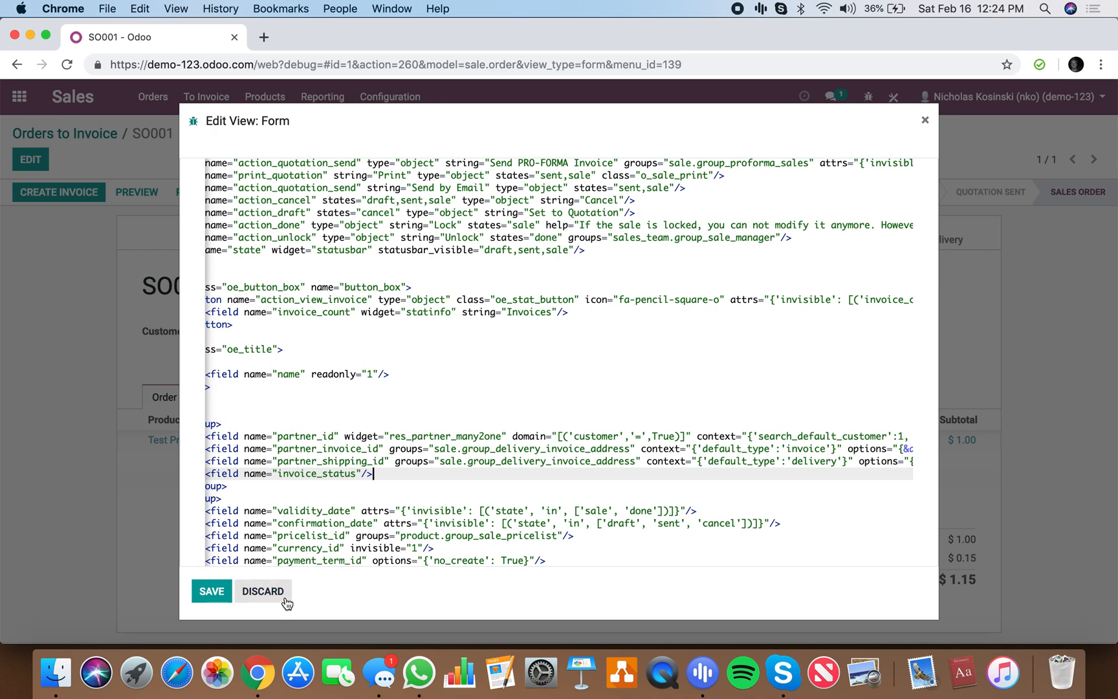
click(207, 592)
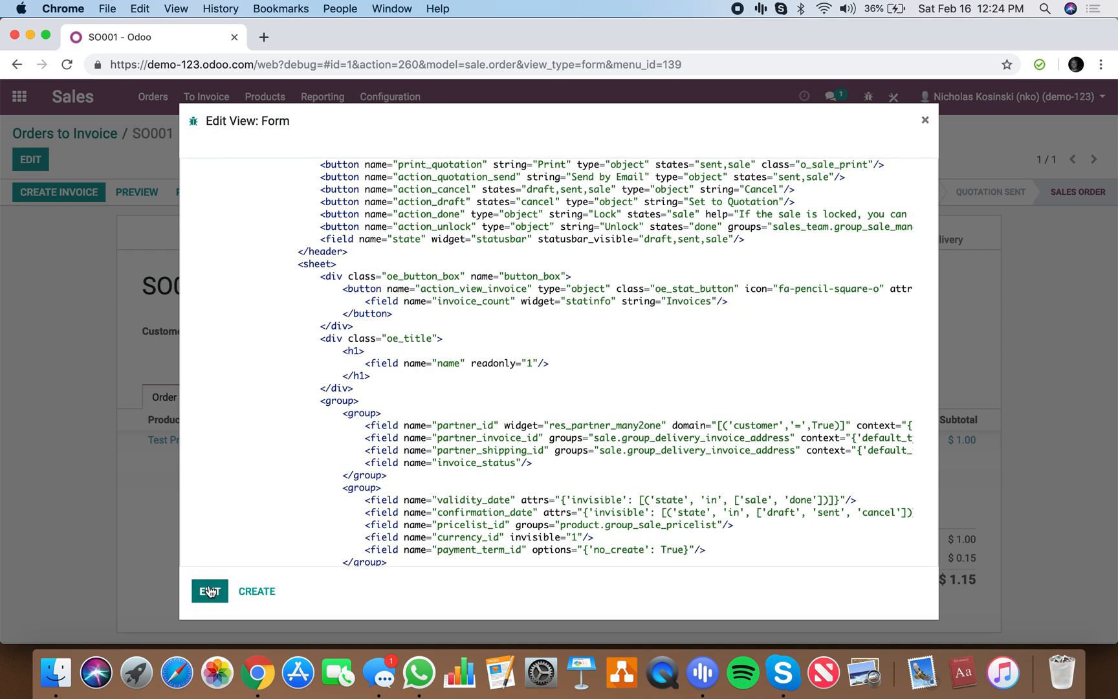
click(925, 121)
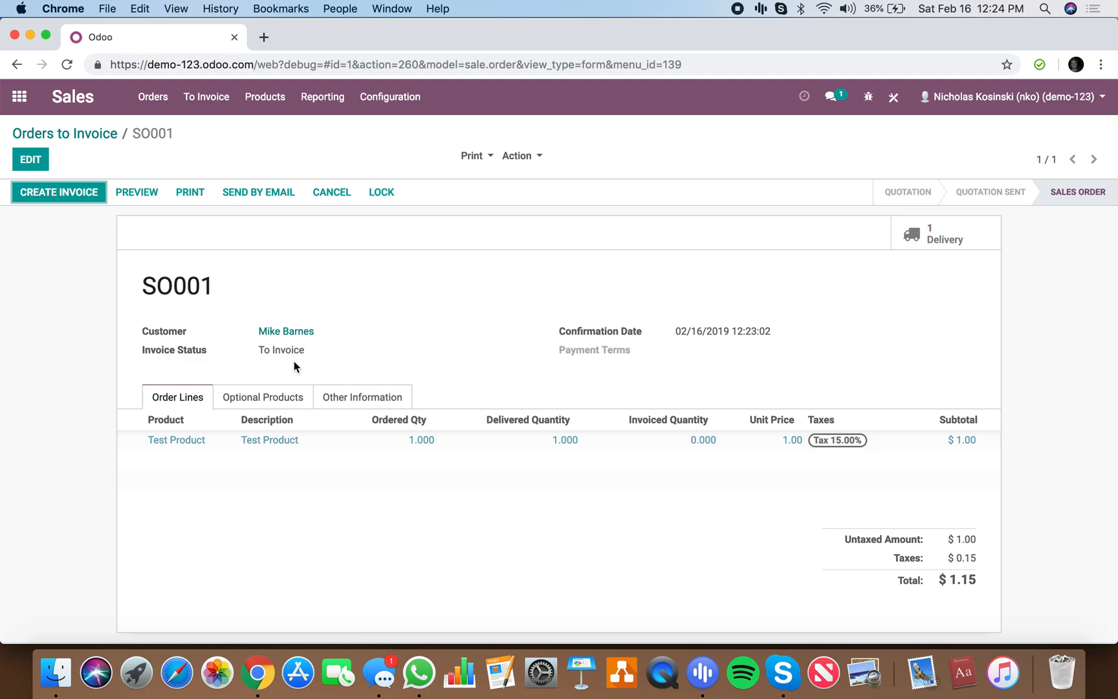
- Create an automated action named Update Invoice Status for the Sale Order model in Studio, triggered On Update
mouse_move(264, 451)
click(898, 103)
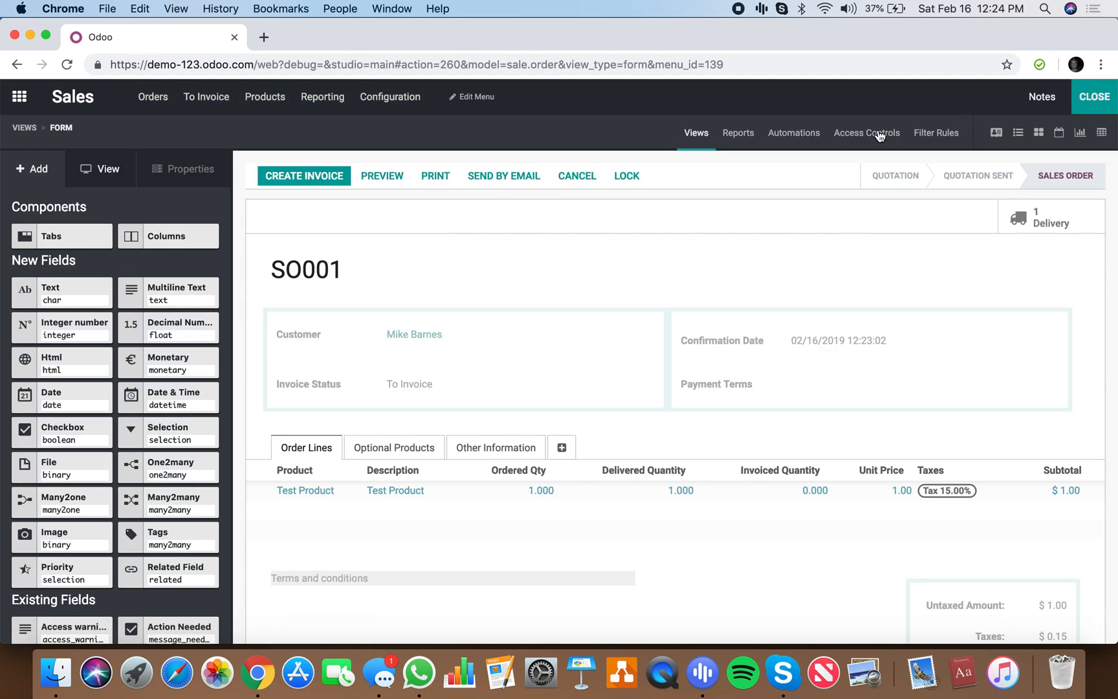
click(797, 134)
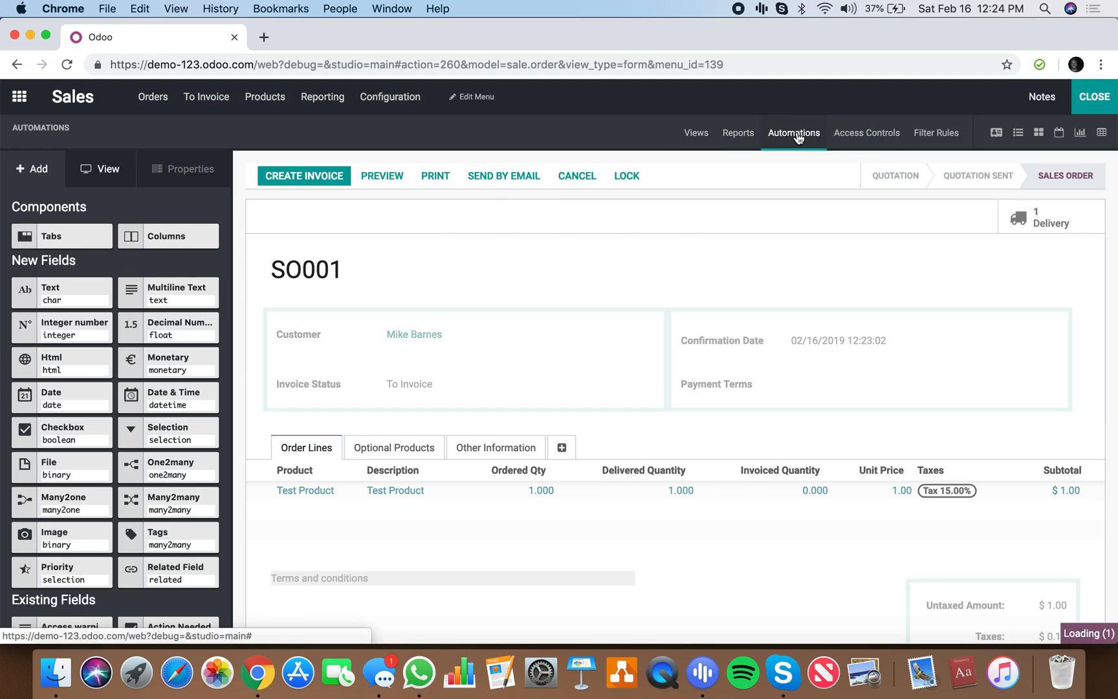
click(39, 196)
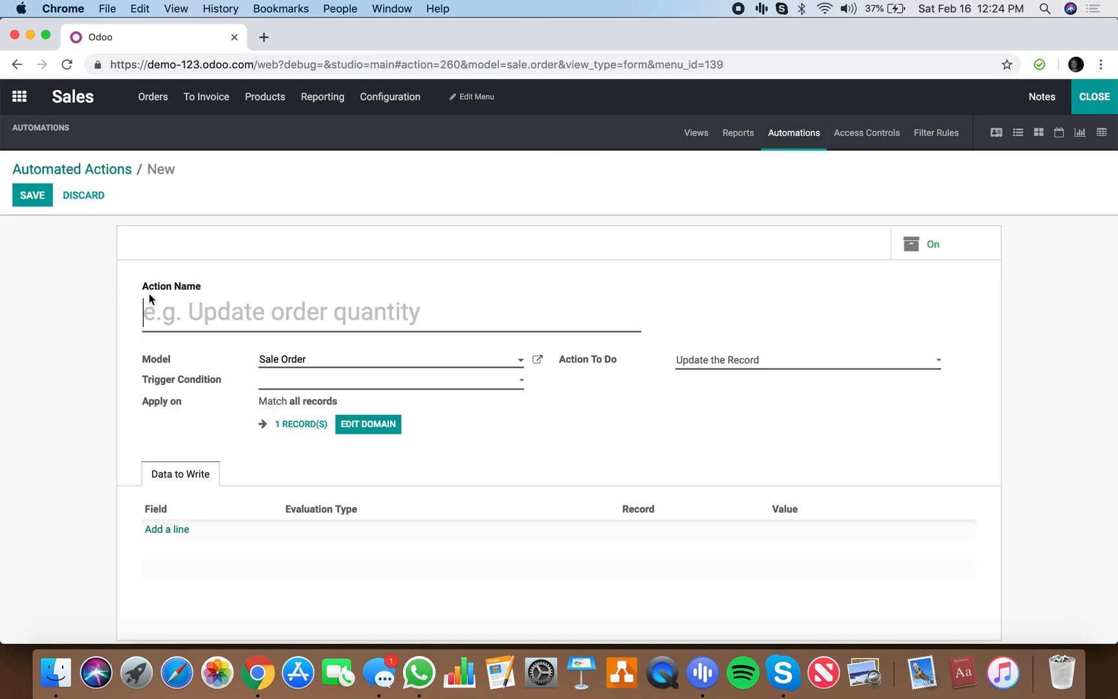
text(Update INvoic)
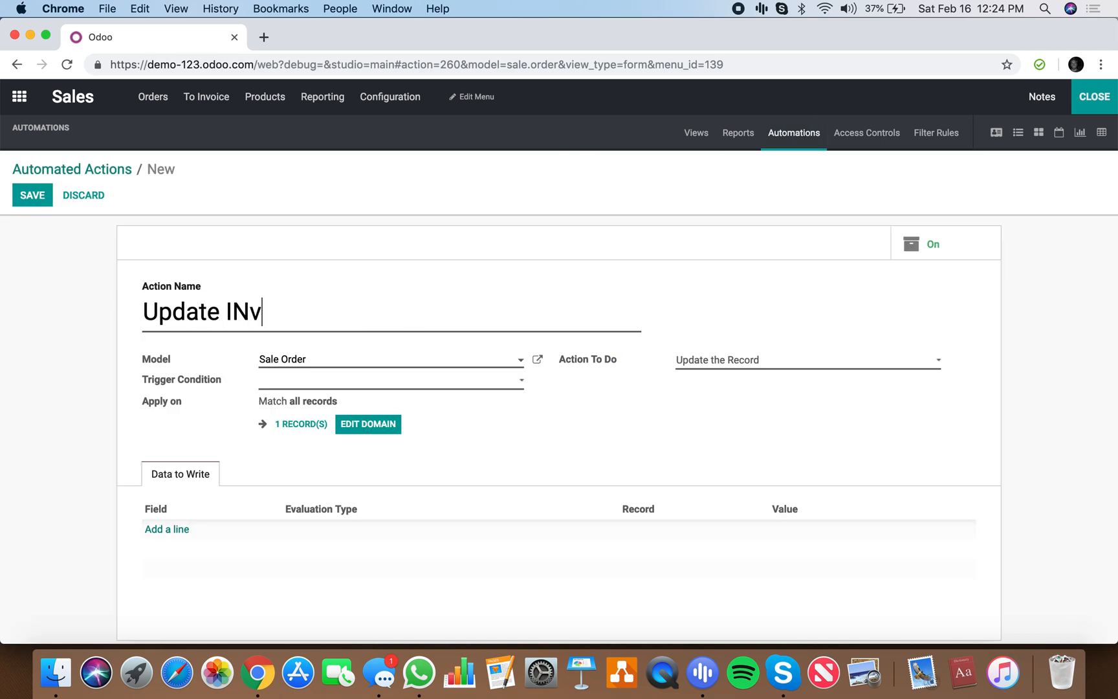
key(BackSpace)
key(BackSpace)
key(BackSpace)
key(BackSpace)
text(voice Status)
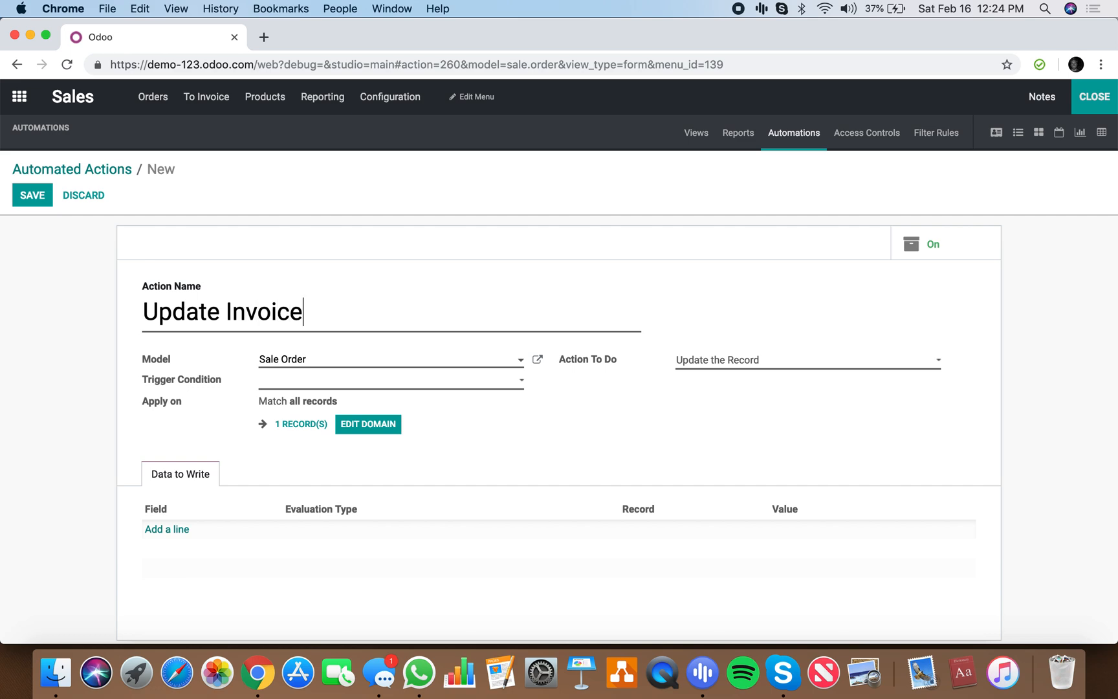
click(316, 381)
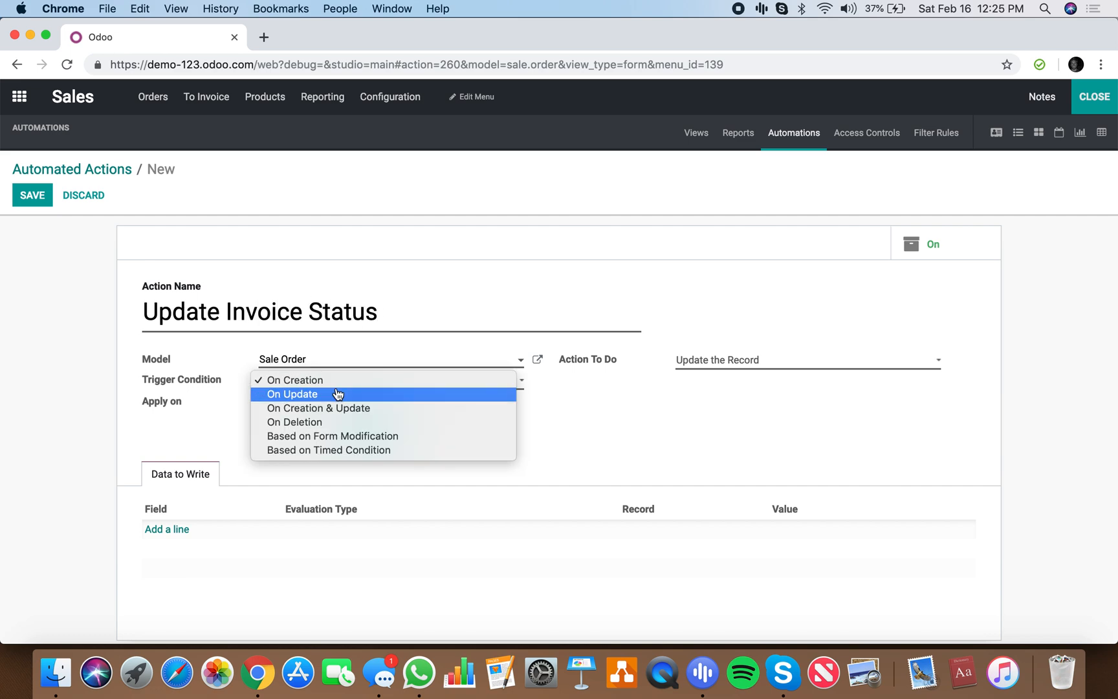
click(335, 394)
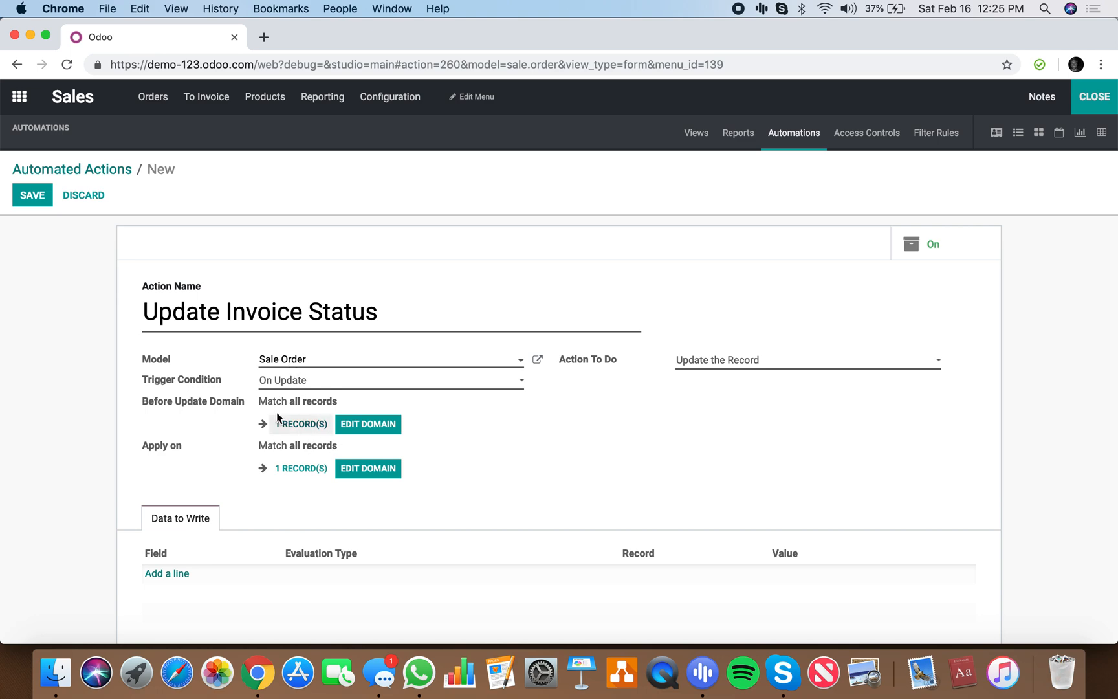
- Restrict the automated action's Apply on domain to records where Invoice on Order is set
click(353, 468)
click(318, 174)
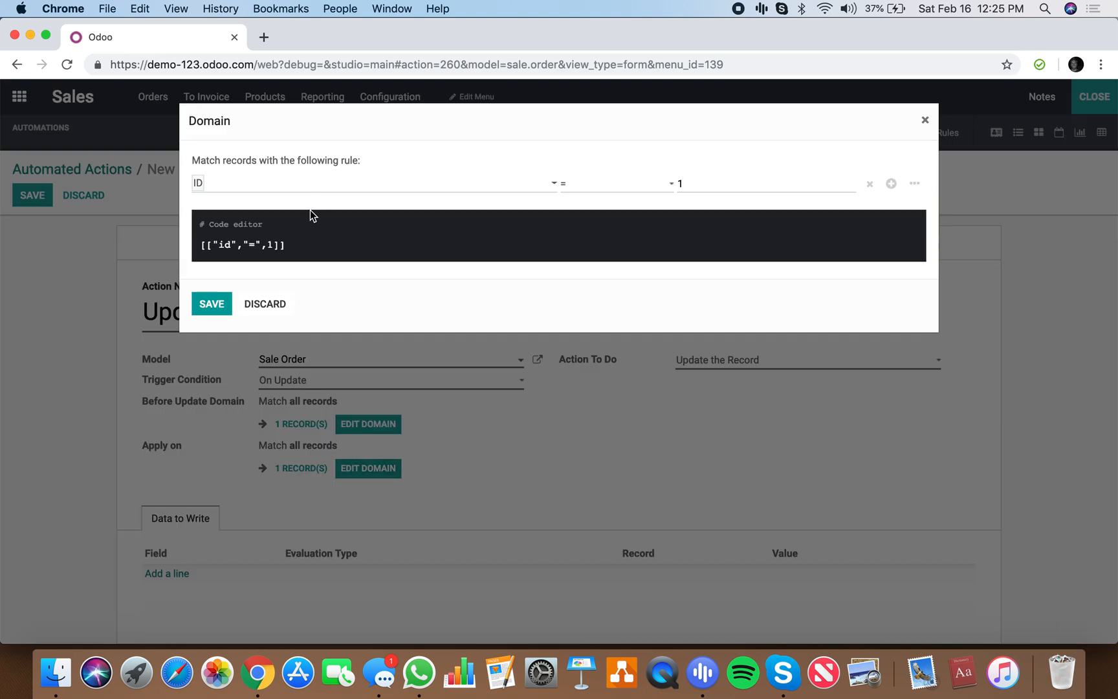
click(303, 191)
scroll(325, 347, down, 3)
text(id)
scroll(325, 343, down, 12)
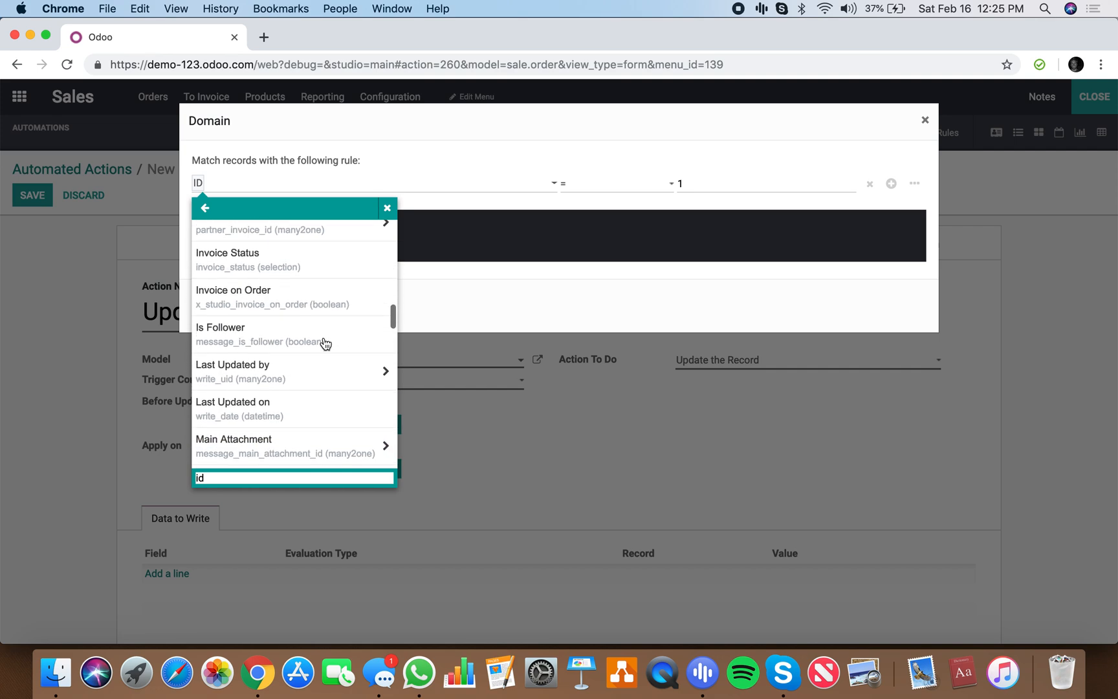
scroll(325, 343, down, 5)
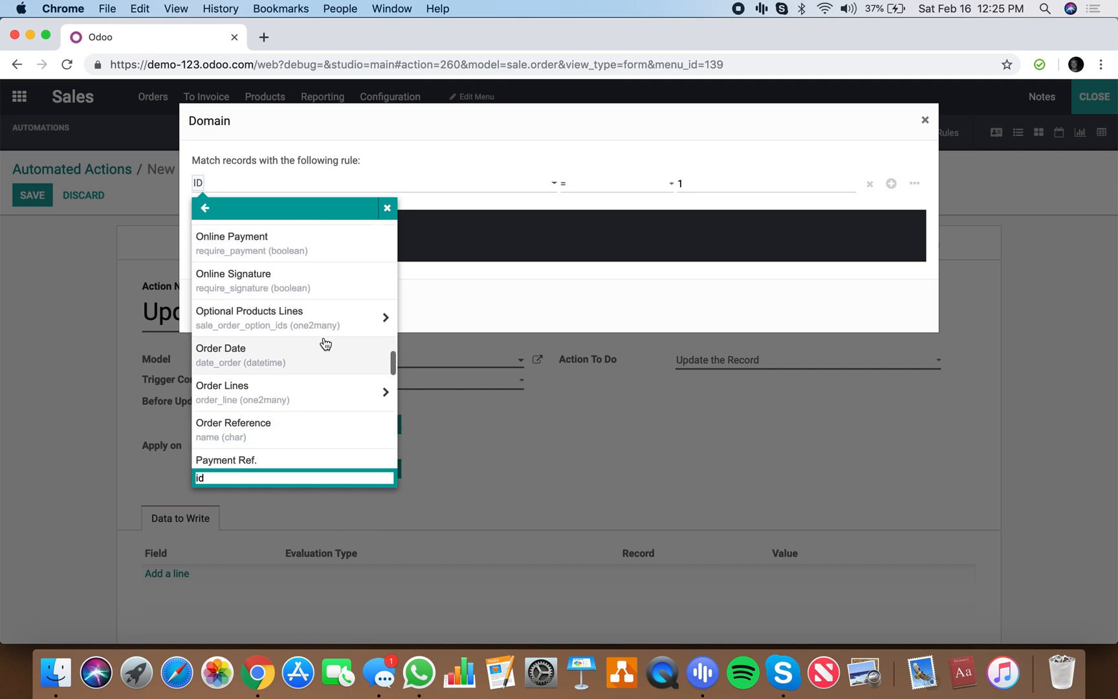
scroll(325, 343, up, 10)
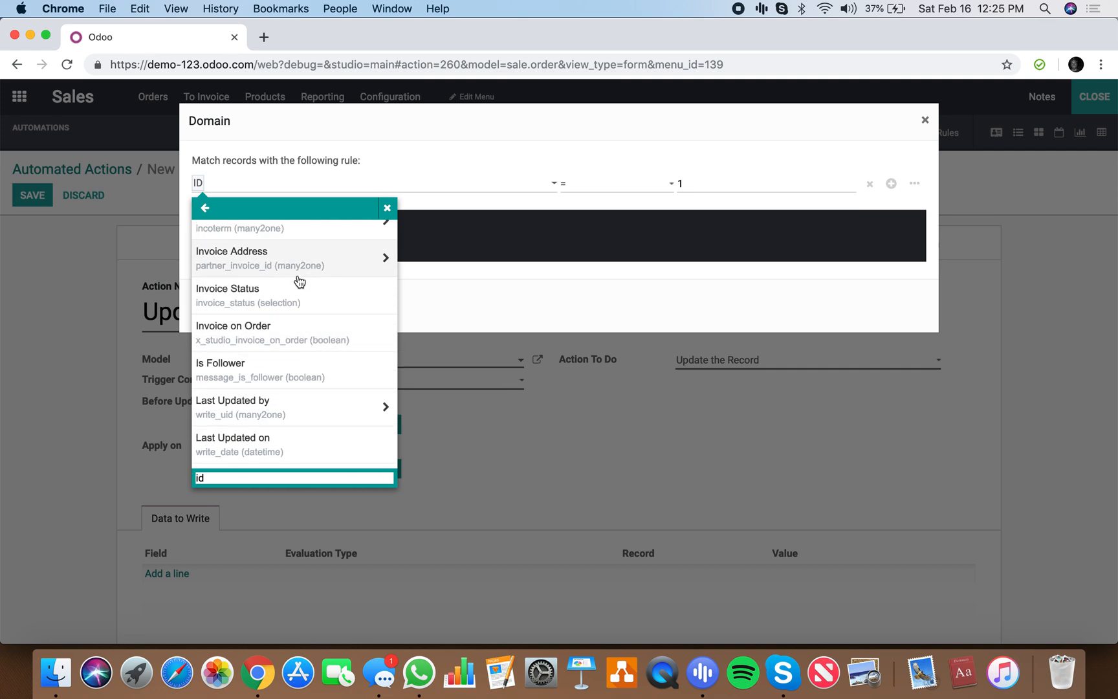
click(294, 341)
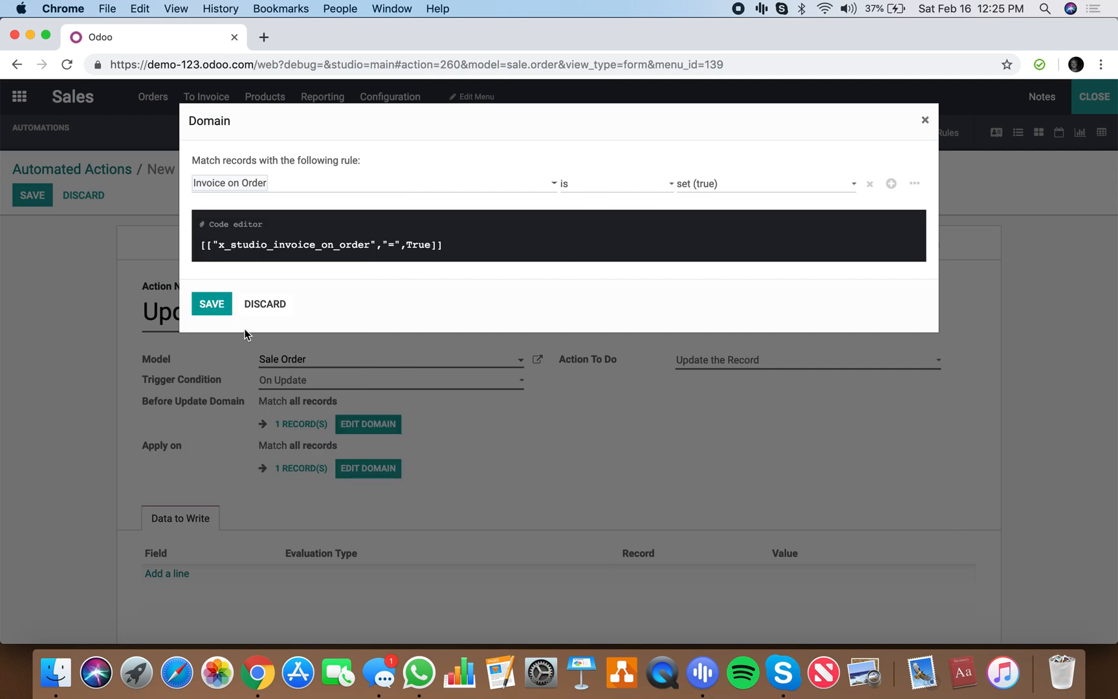
click(212, 304)
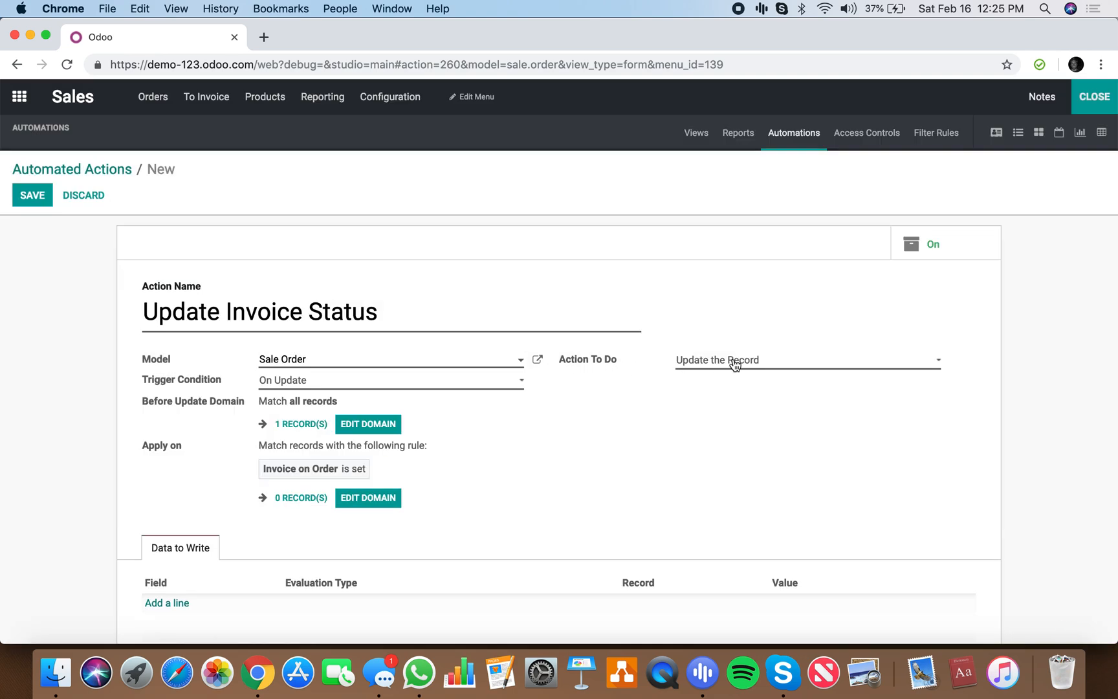
- Add a data line writing the value "to invoice" to Invoice Status (sale.order), save the automated action and leave Studio
scroll(267, 589, down, 3)
click(167, 522)
click(176, 527)
text(status)
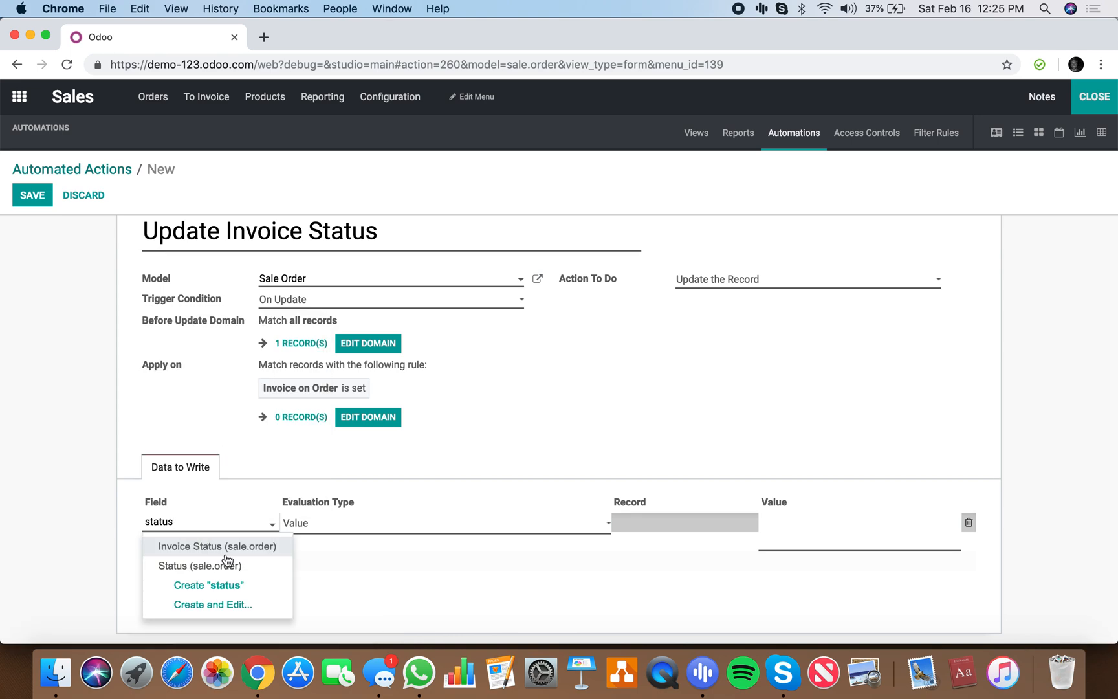
click(220, 549)
click(532, 524)
click(534, 526)
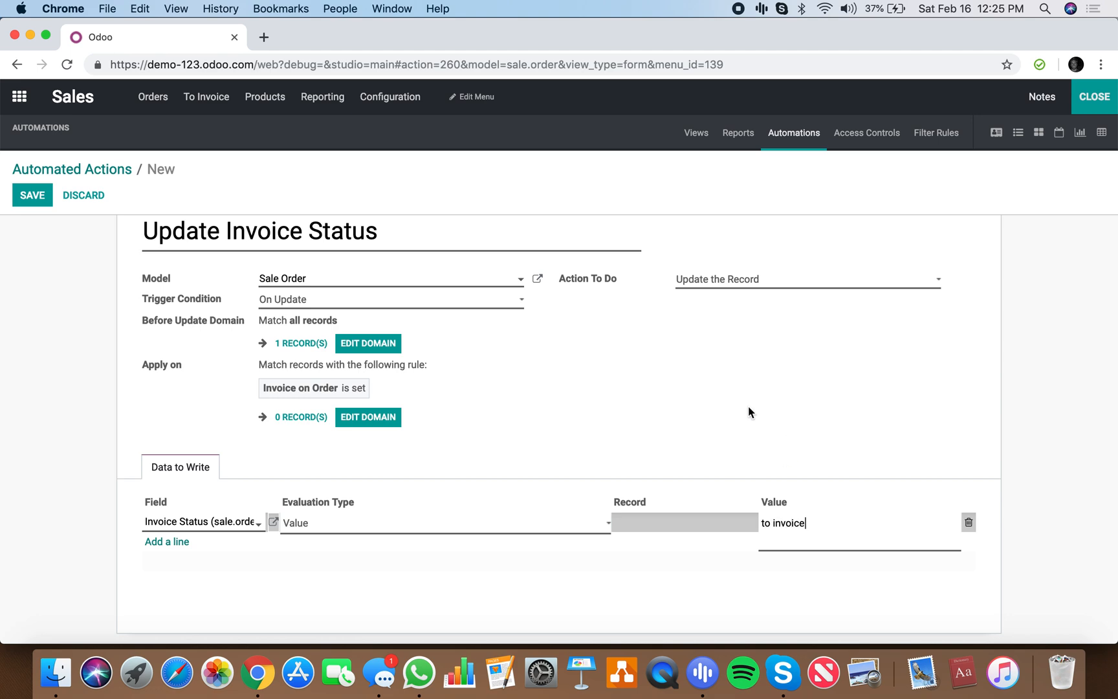
click(825, 378)
click(43, 198)
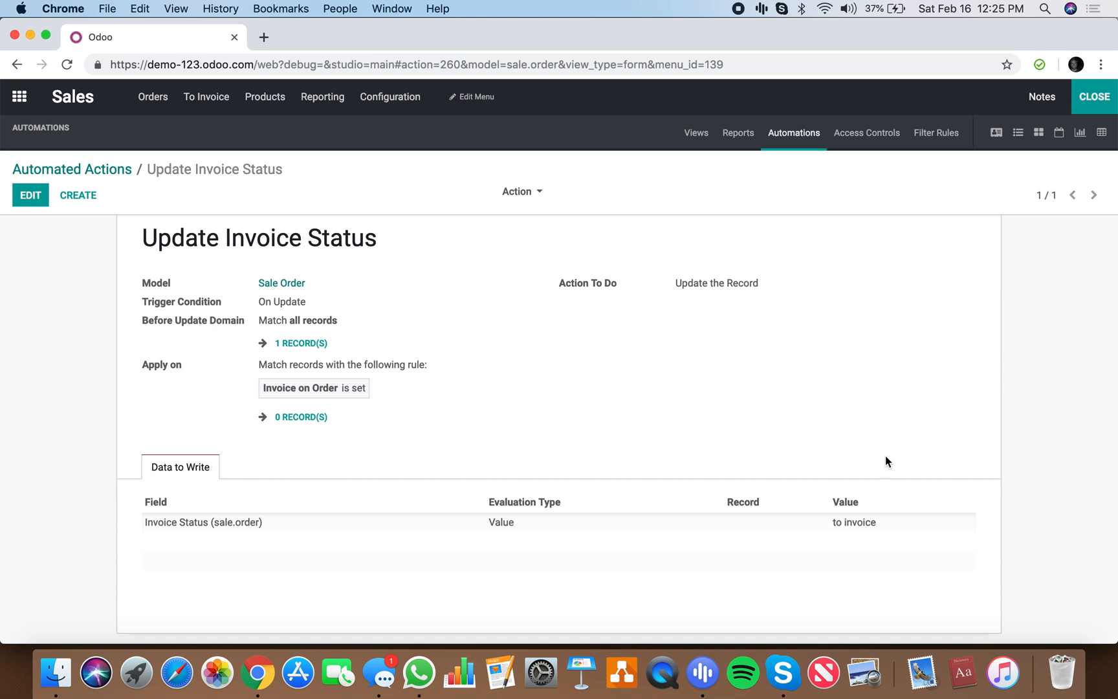
click(1105, 97)
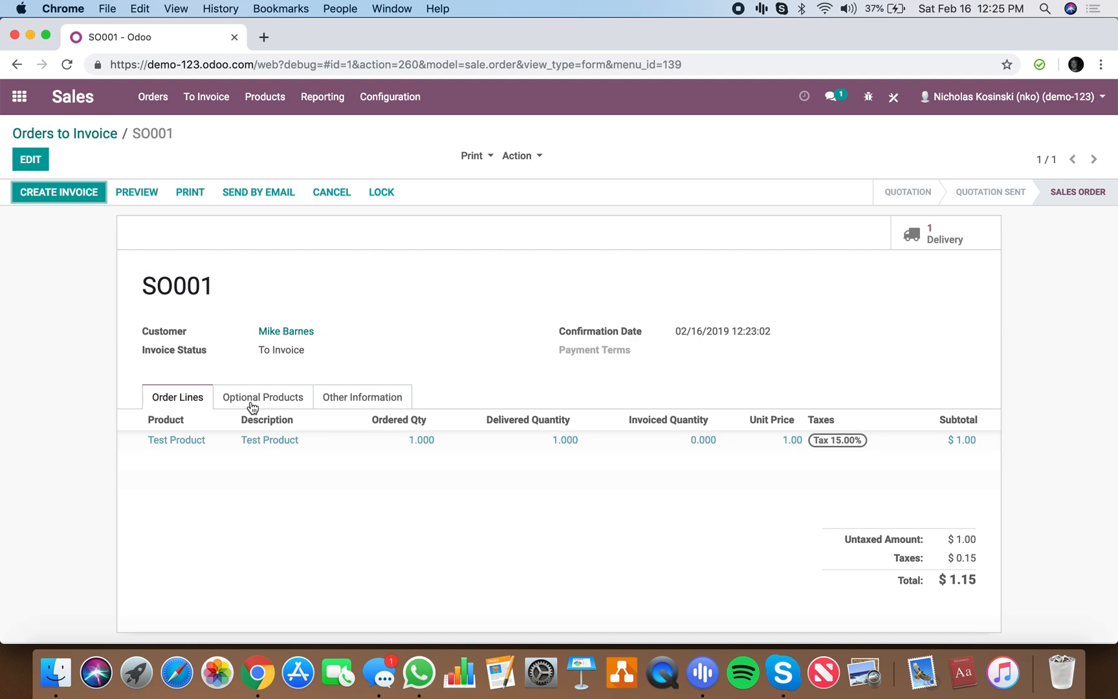
- Create and save a new sales order for John Doe Inc. with one Test Product line
click(101, 138)
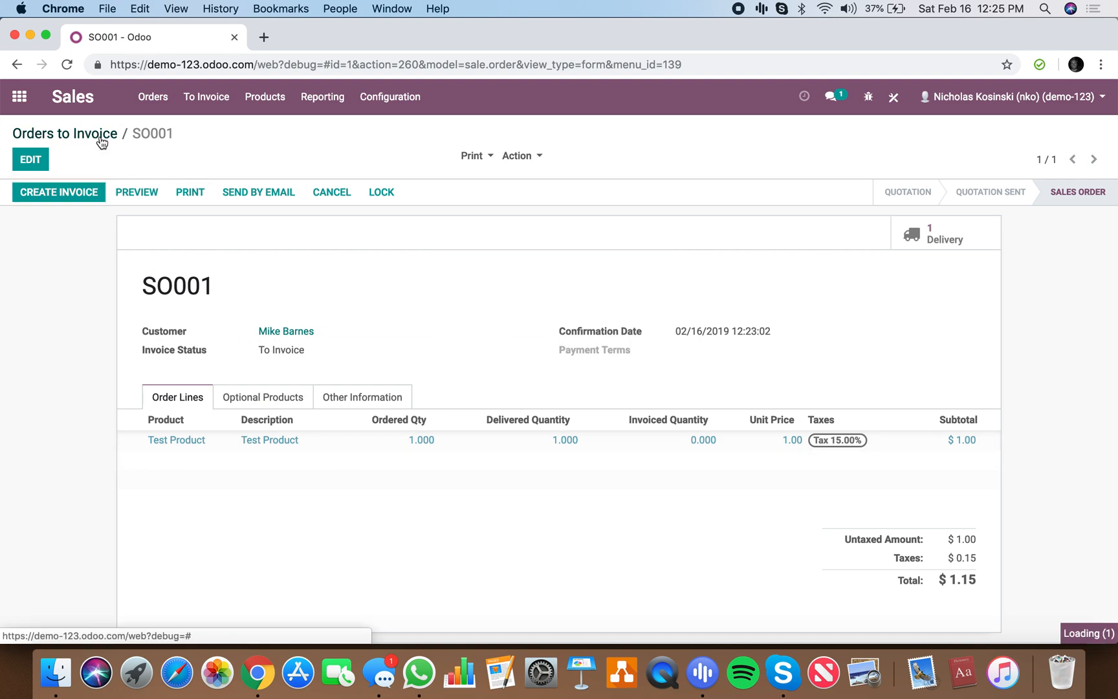
click(161, 107)
click(162, 147)
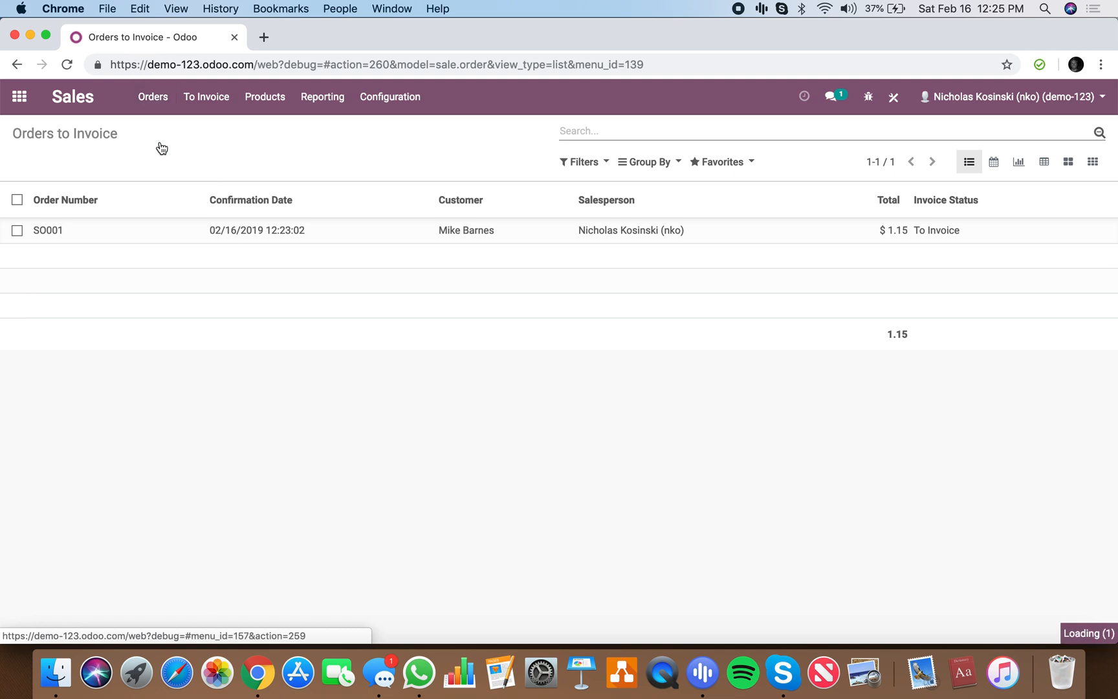
click(37, 163)
click(284, 296)
click(324, 329)
click(333, 361)
click(189, 372)
click(196, 417)
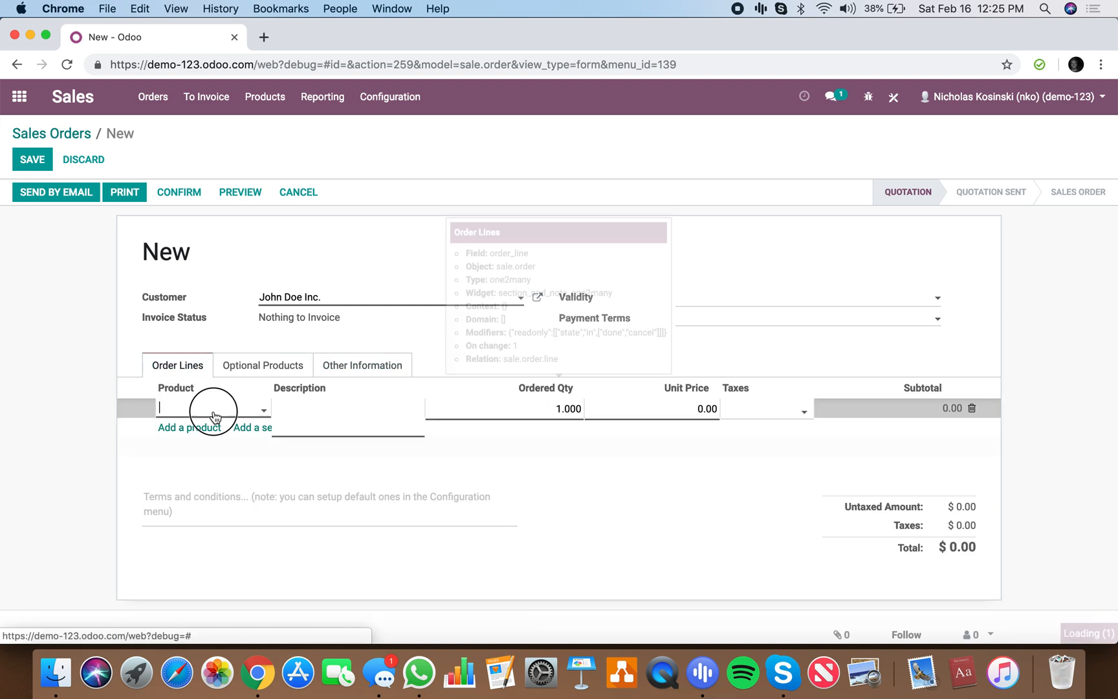
click(206, 429)
click(92, 372)
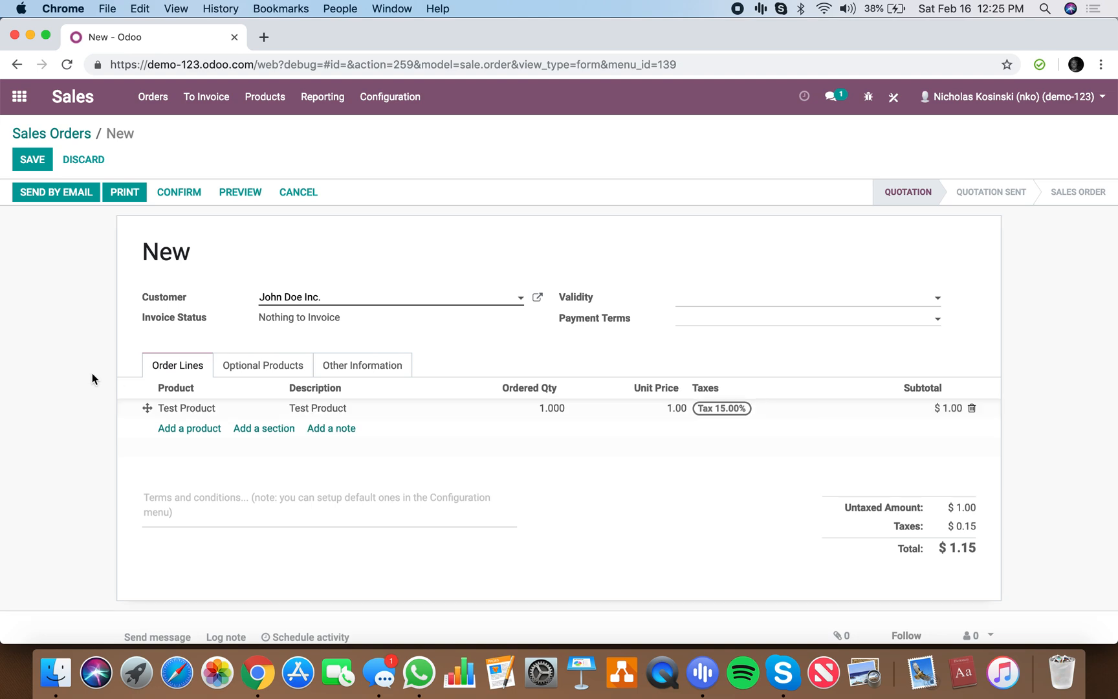
click(40, 161)
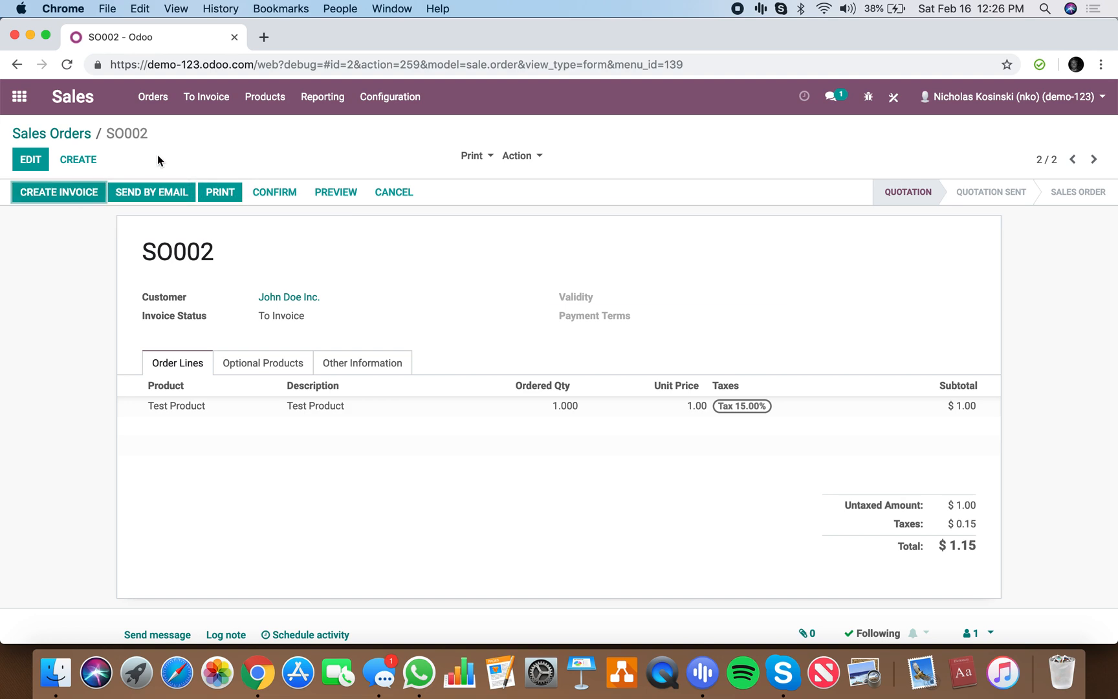
- Check the Orders to Invoice list for the new John Doe Inc. order and reopen that order from the Quotations list
click(206, 96)
click(212, 132)
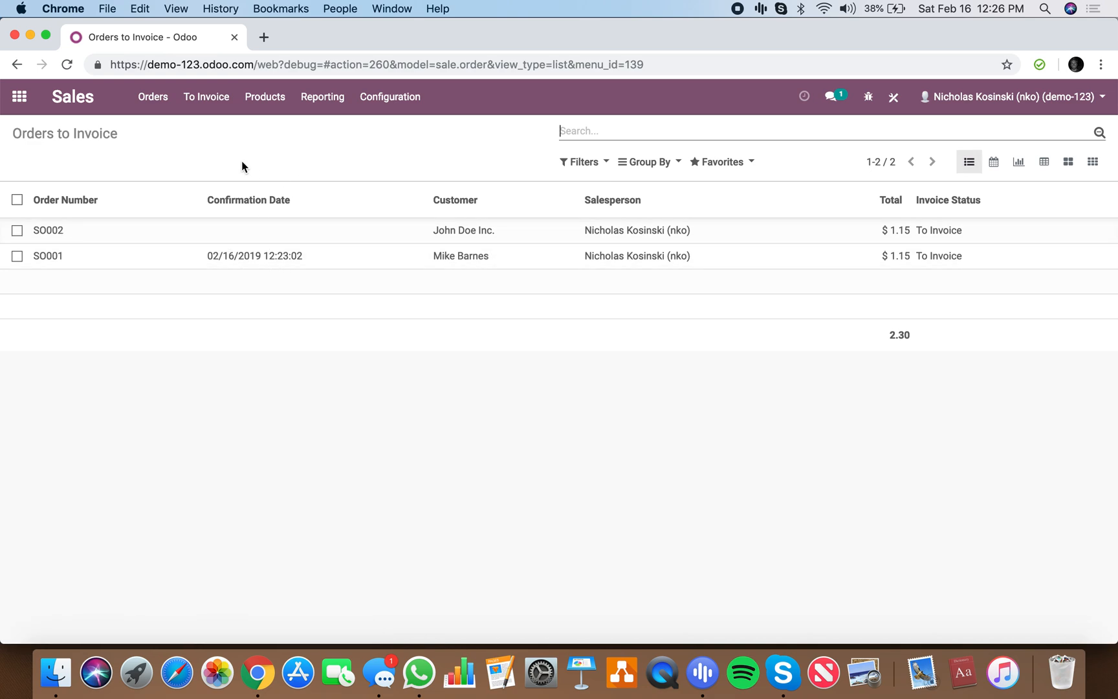
click(154, 97)
click(167, 149)
click(184, 233)
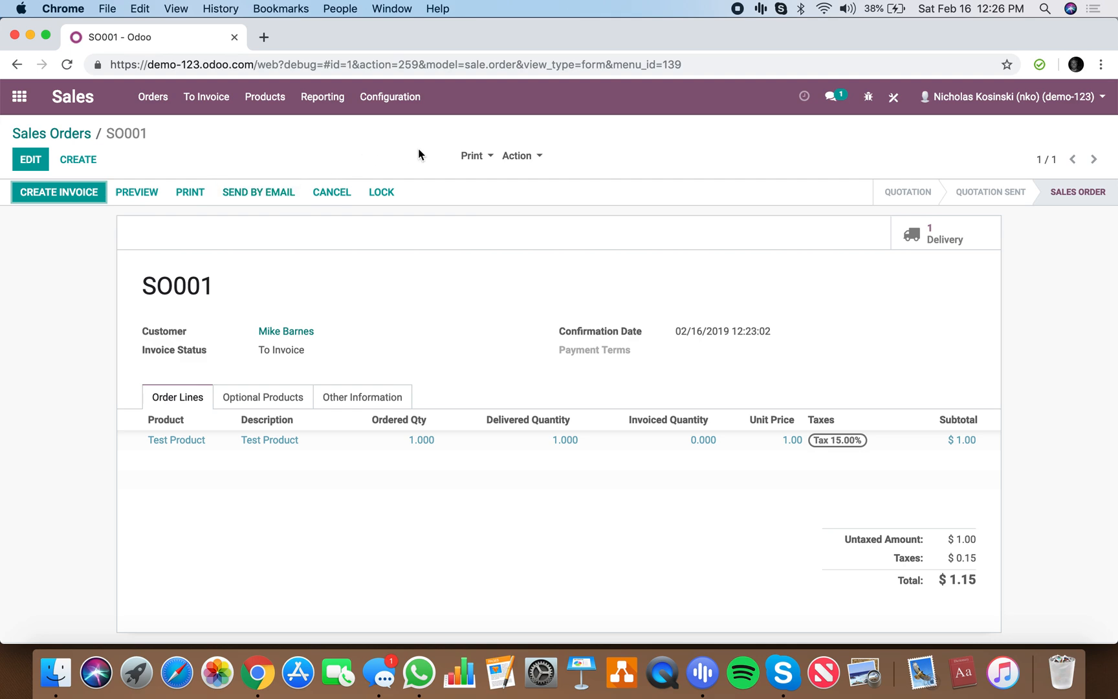
click(56, 135)
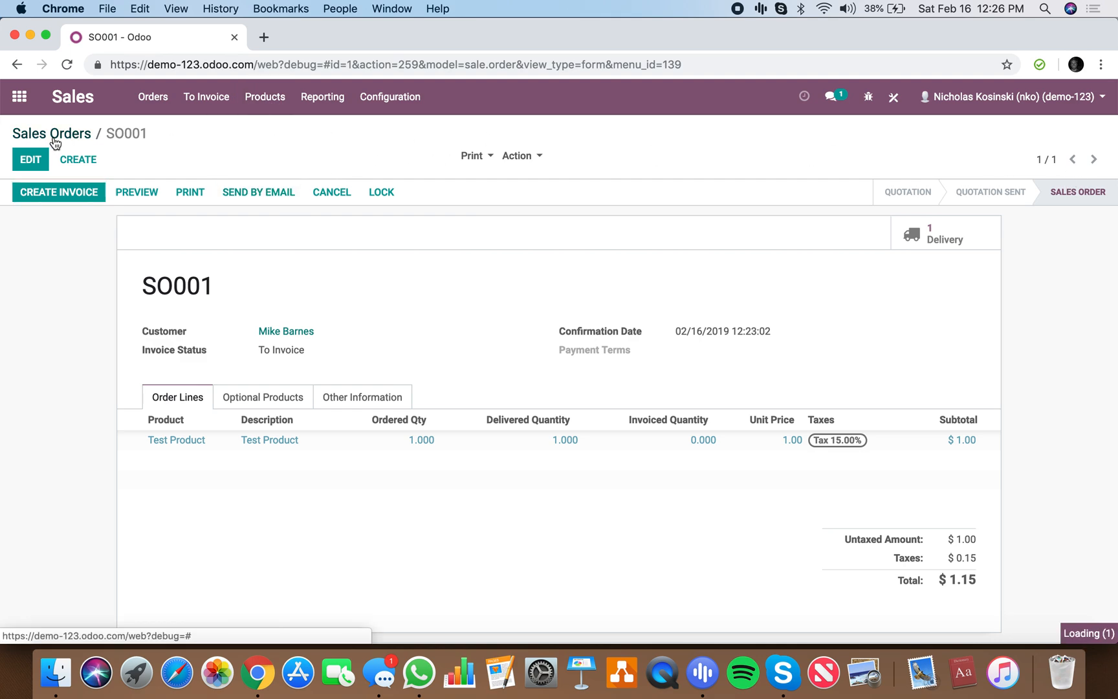
click(151, 103)
click(167, 131)
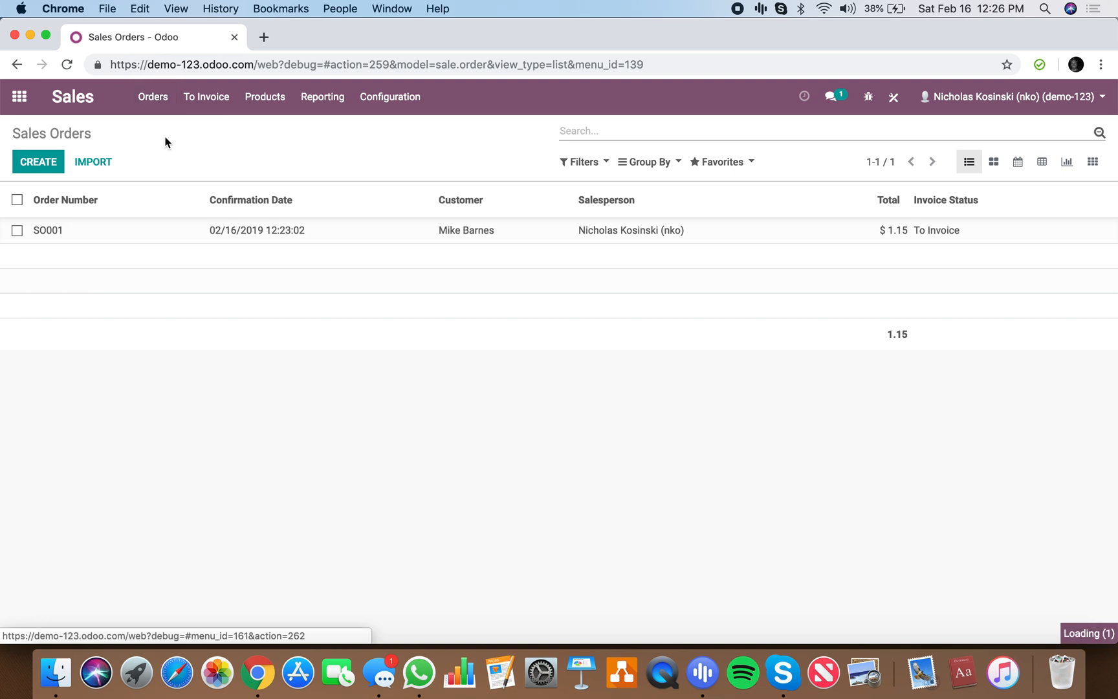
click(115, 231)
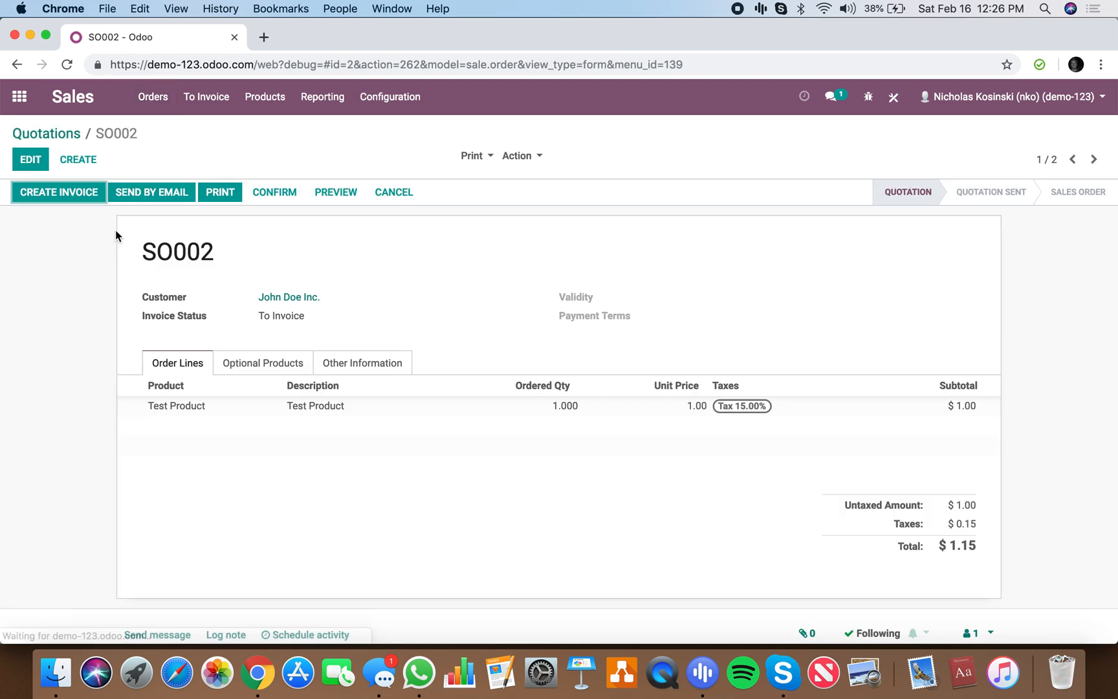
- Confirm sales order SO002 and try to create and view an invoice for its invoiceable lines
click(285, 193)
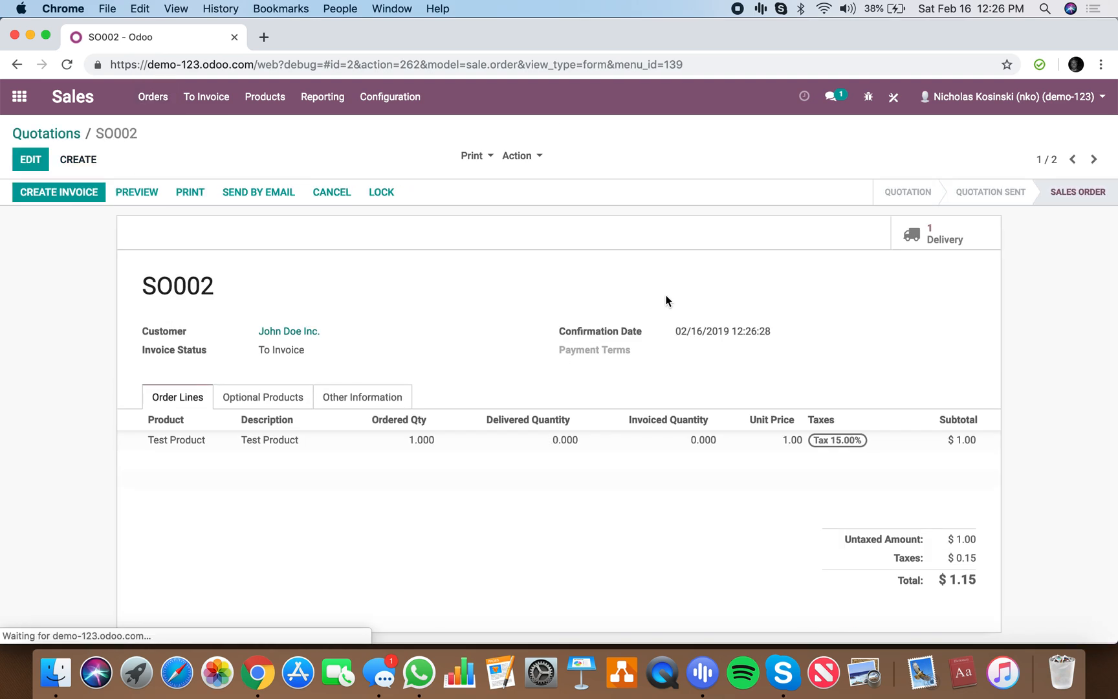
click(65, 195)
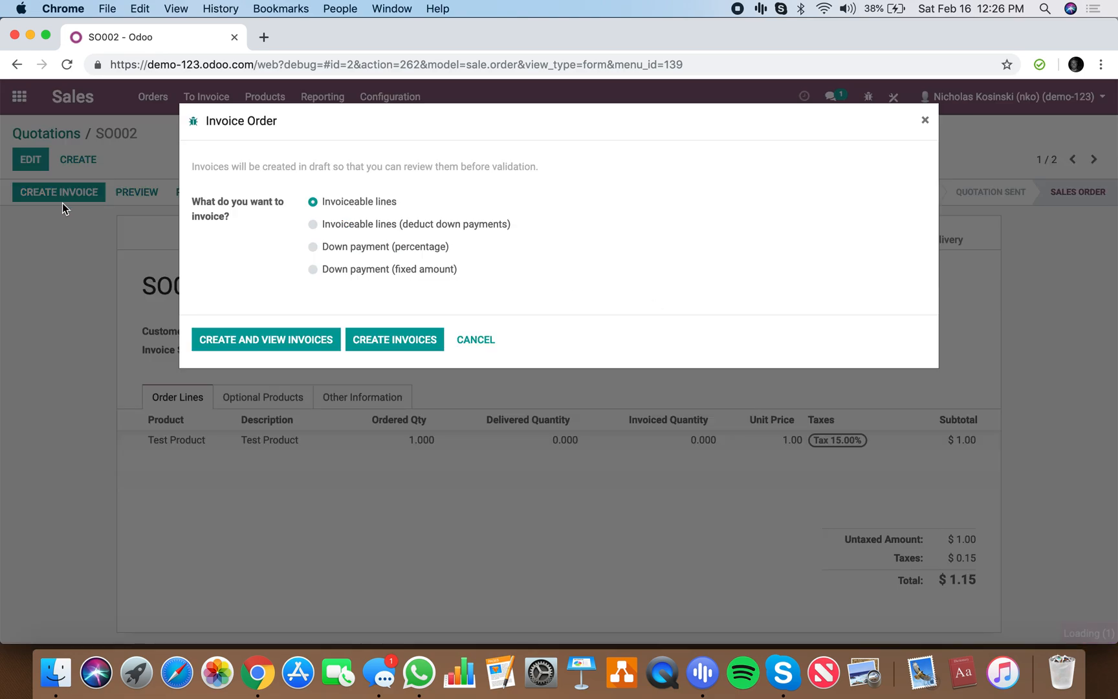
click(252, 333)
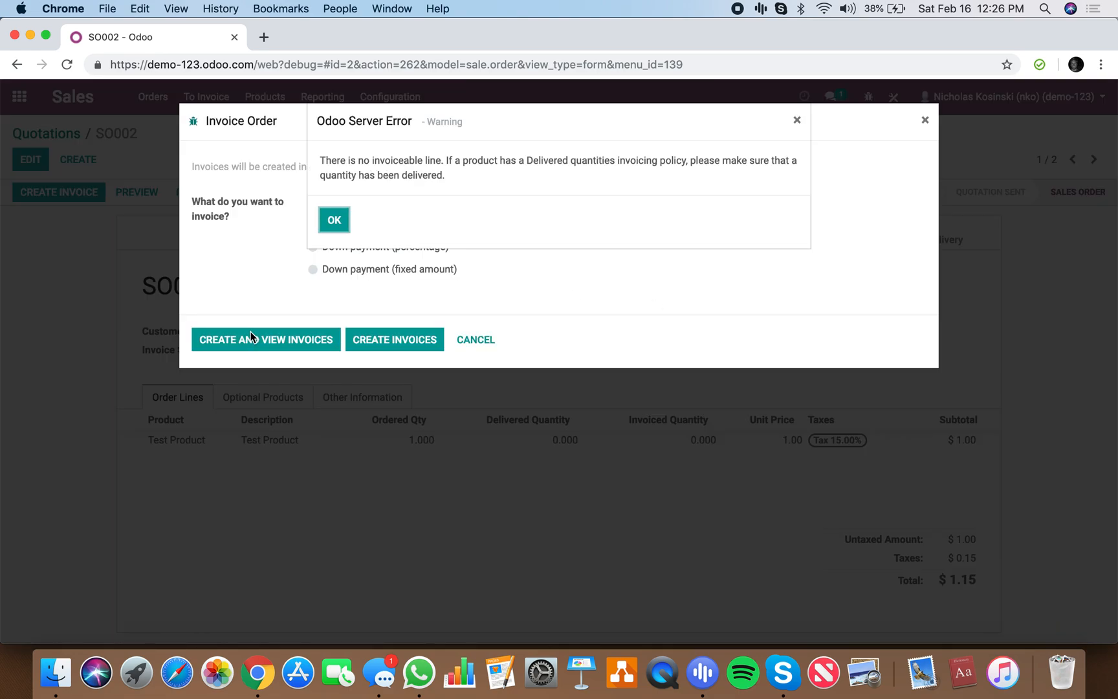
click(332, 228)
click(481, 341)
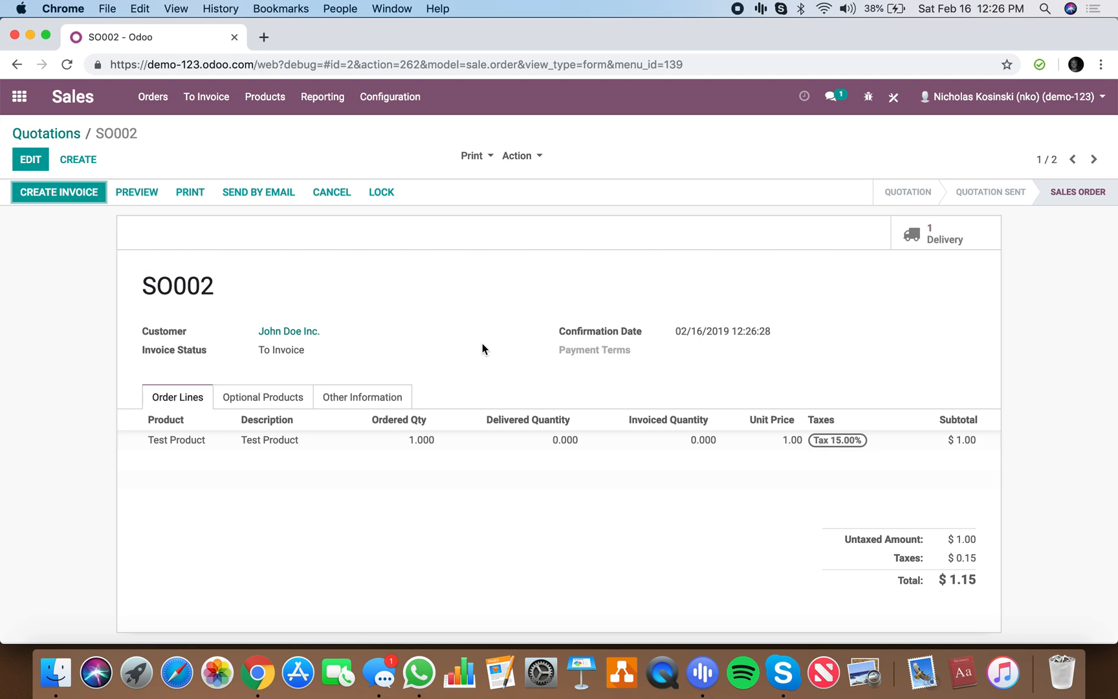
mouse_move(297, 449)
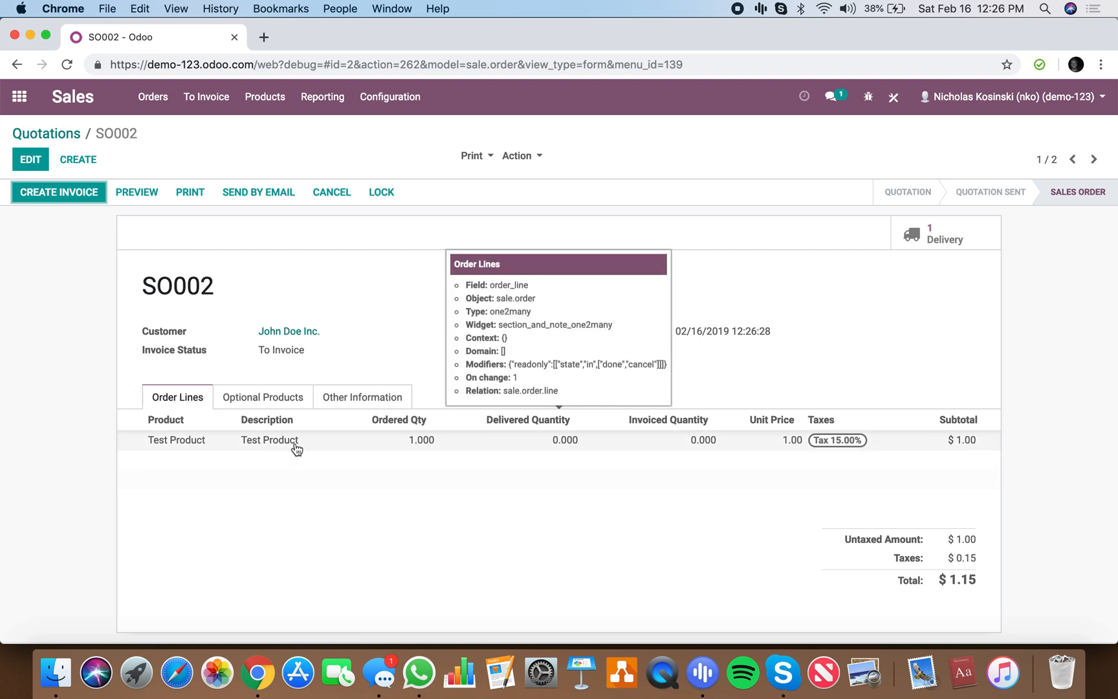
- Set Test Product's Invoicing Policy to Ordered quantities and save the product
click(202, 99)
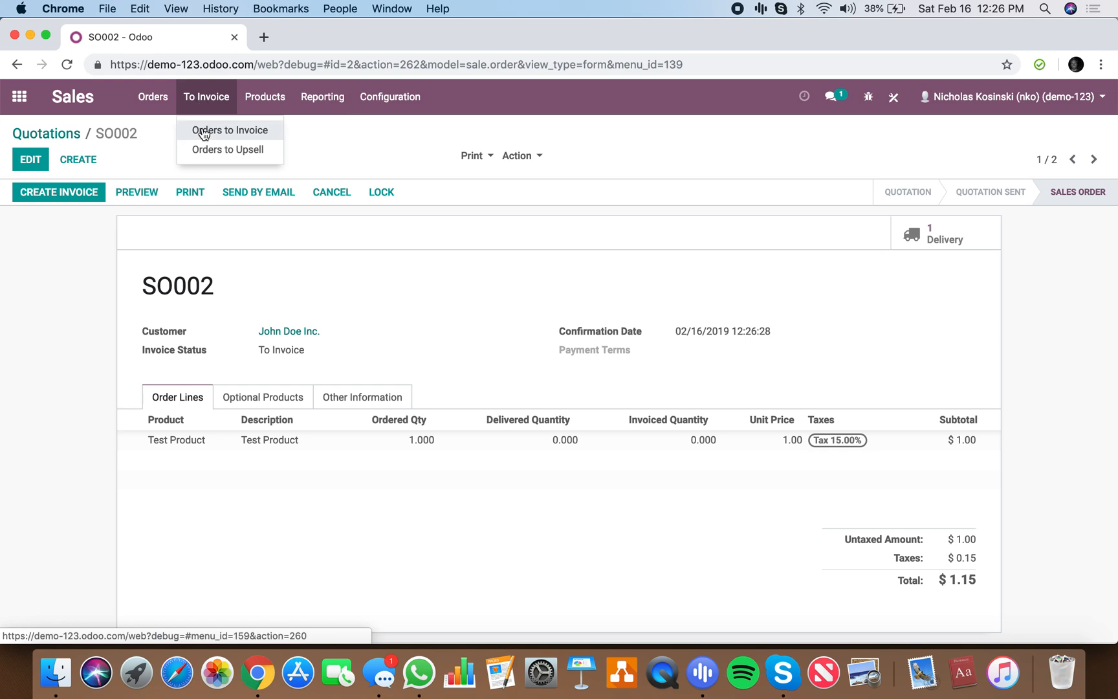
click(262, 127)
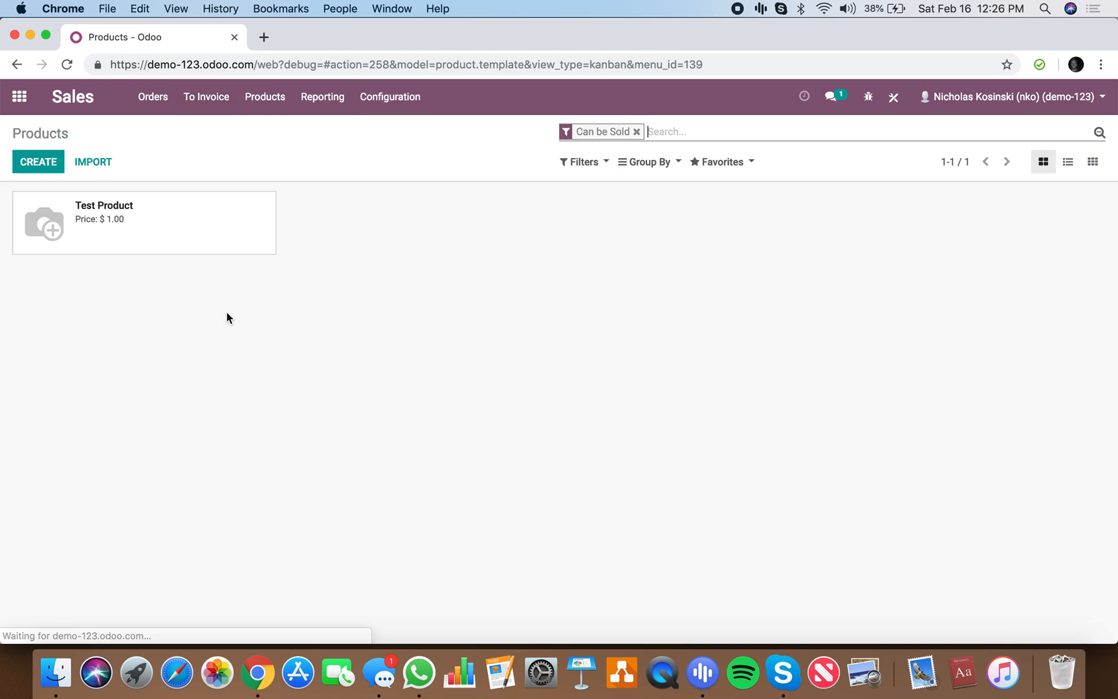
click(147, 222)
click(33, 167)
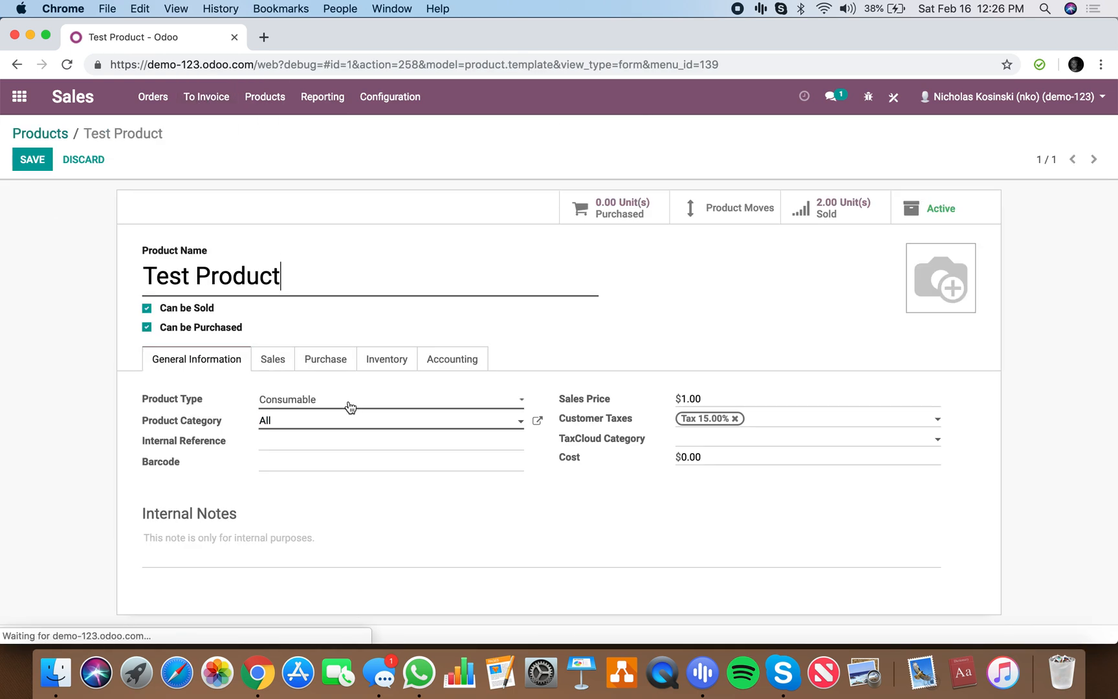
click(376, 367)
click(288, 365)
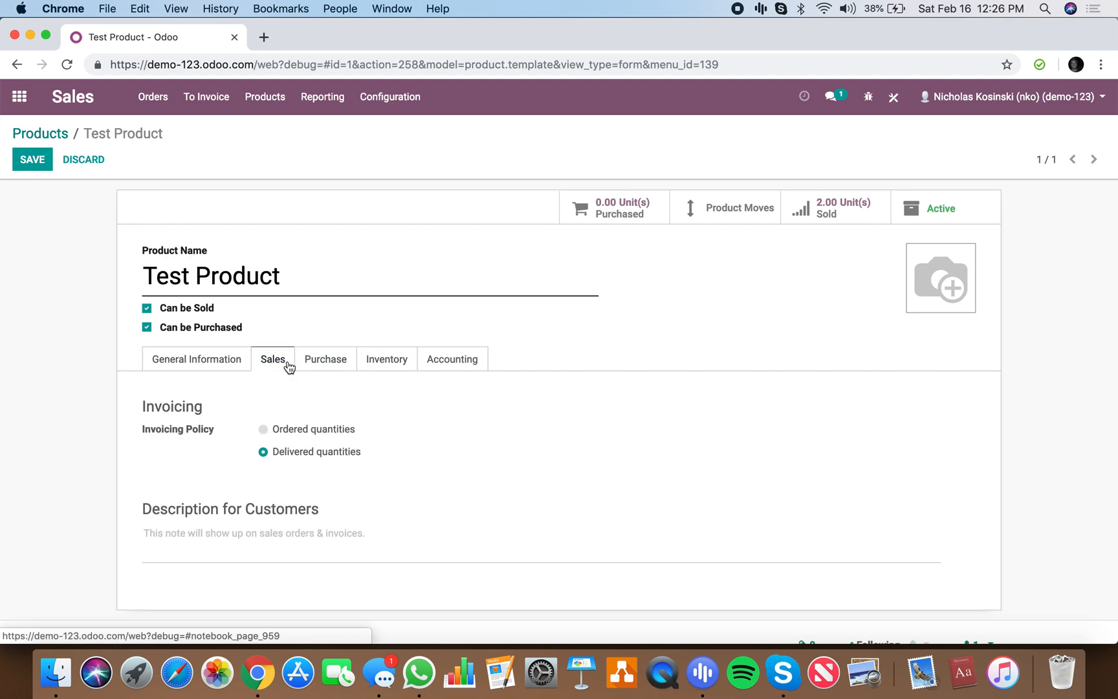
click(288, 431)
click(45, 160)
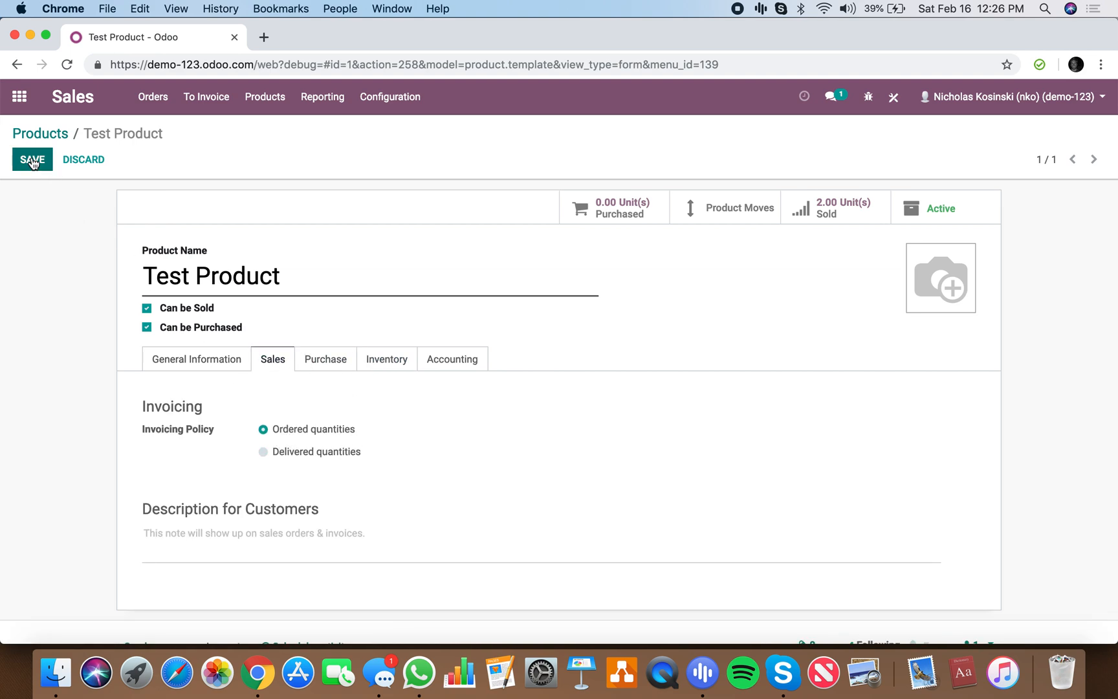
click(64, 134)
- Create and save a new sales order for John Doe Inc. without any order lines
click(153, 96)
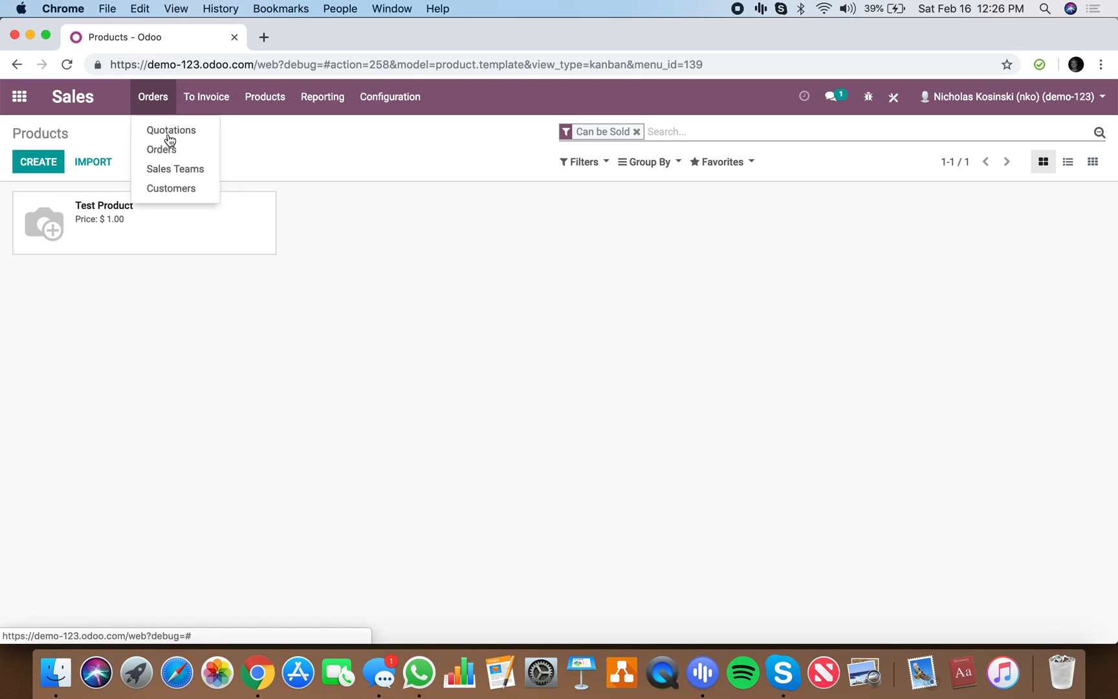
click(169, 148)
click(46, 161)
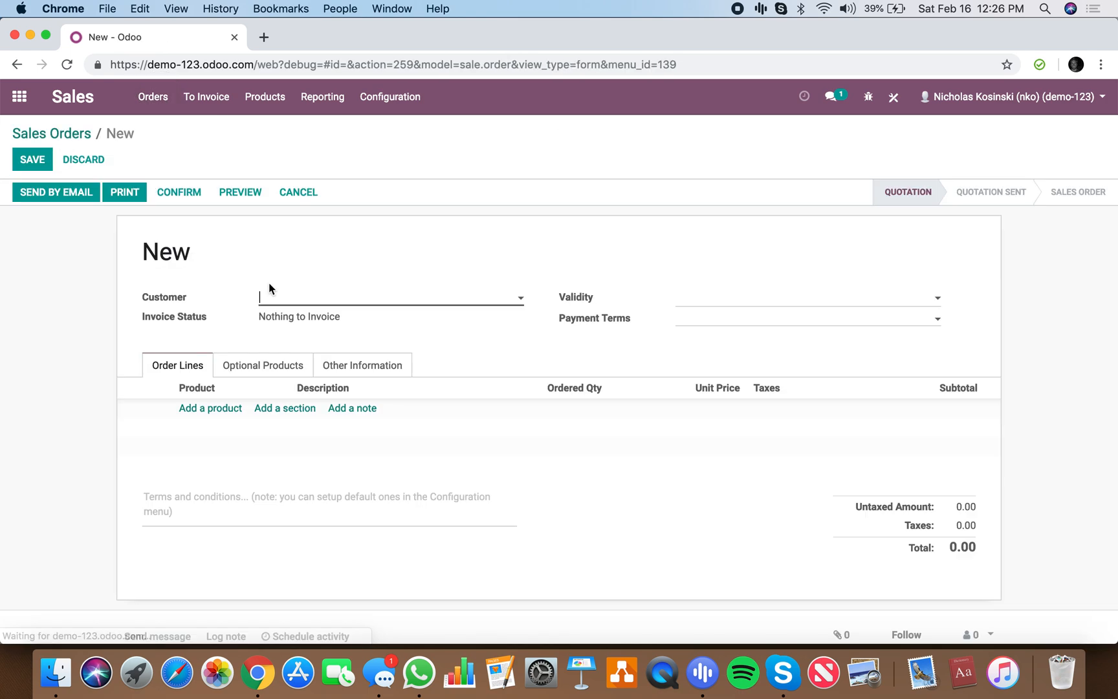
click(289, 299)
click(290, 320)
click(29, 159)
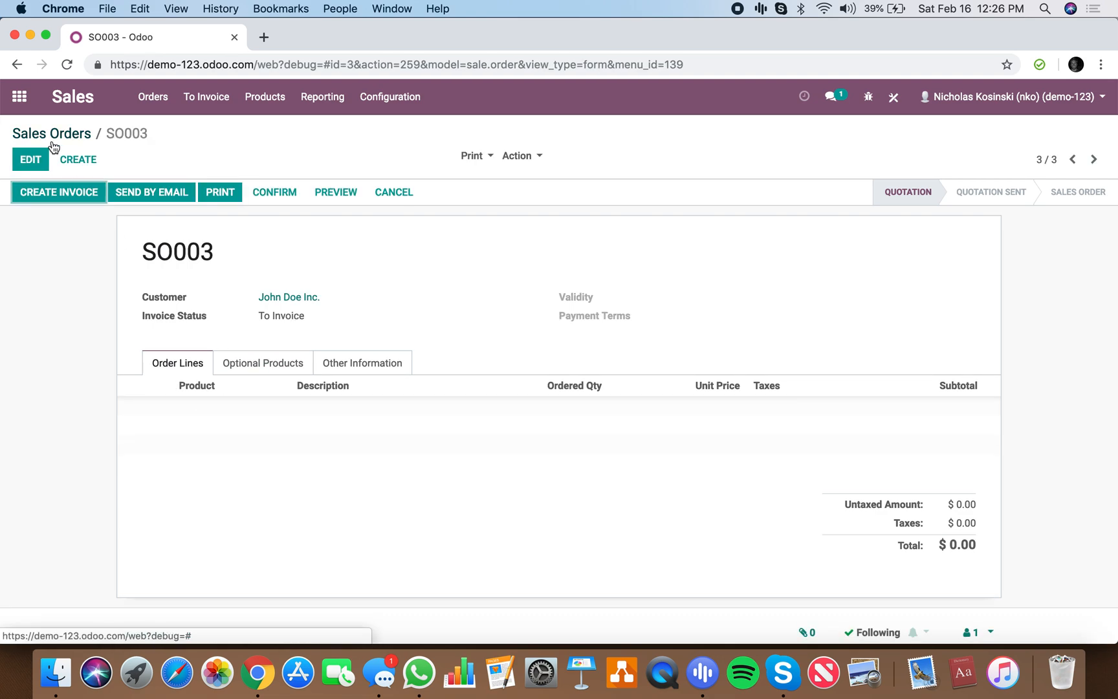
- Create and save an empty sales order for the individual customer and check its Invoice on Order setting under Sales Information
click(51, 134)
click(38, 161)
click(288, 299)
click(327, 339)
click(32, 159)
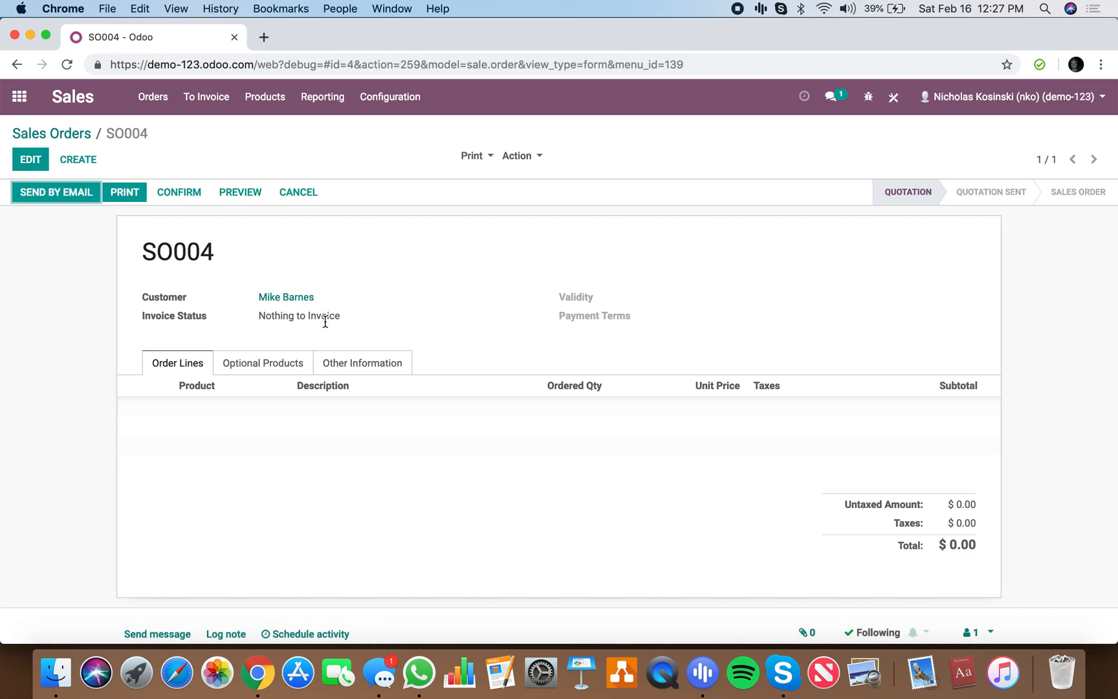
click(359, 358)
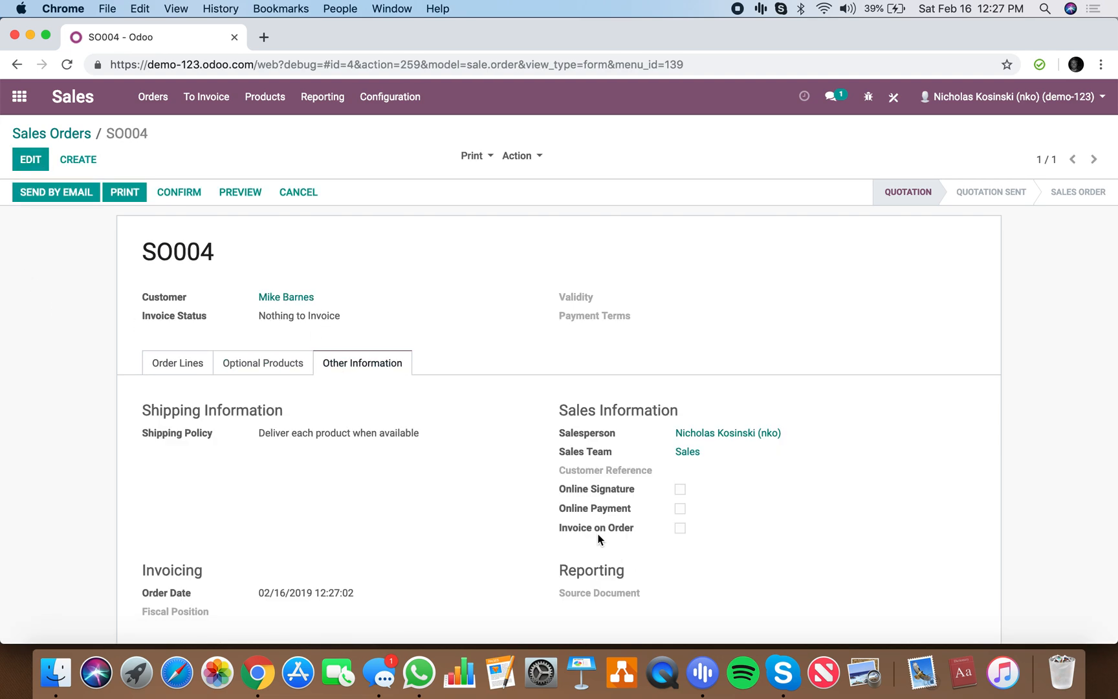
click(206, 363)
click(30, 160)
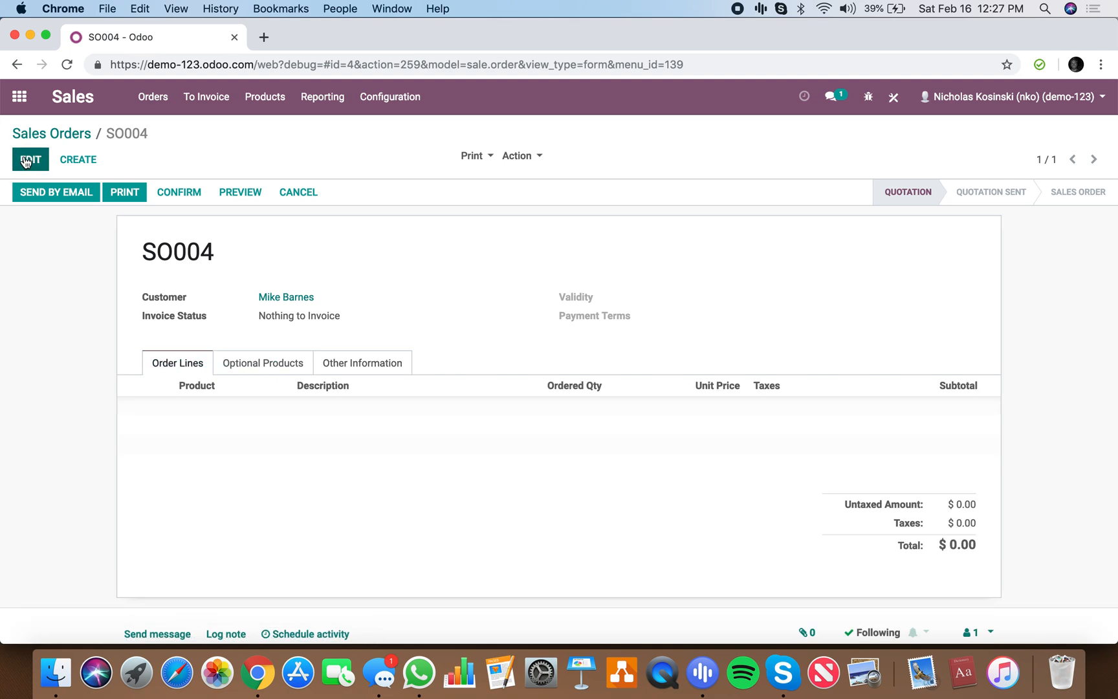
click(191, 427)
click(187, 427)
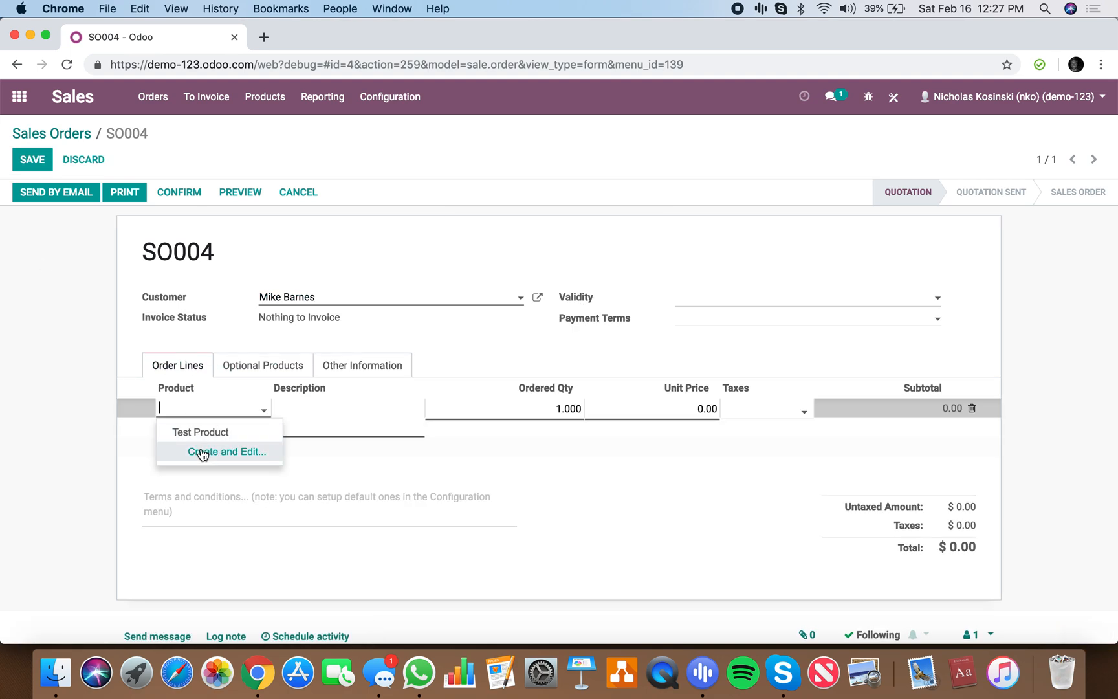
click(73, 428)
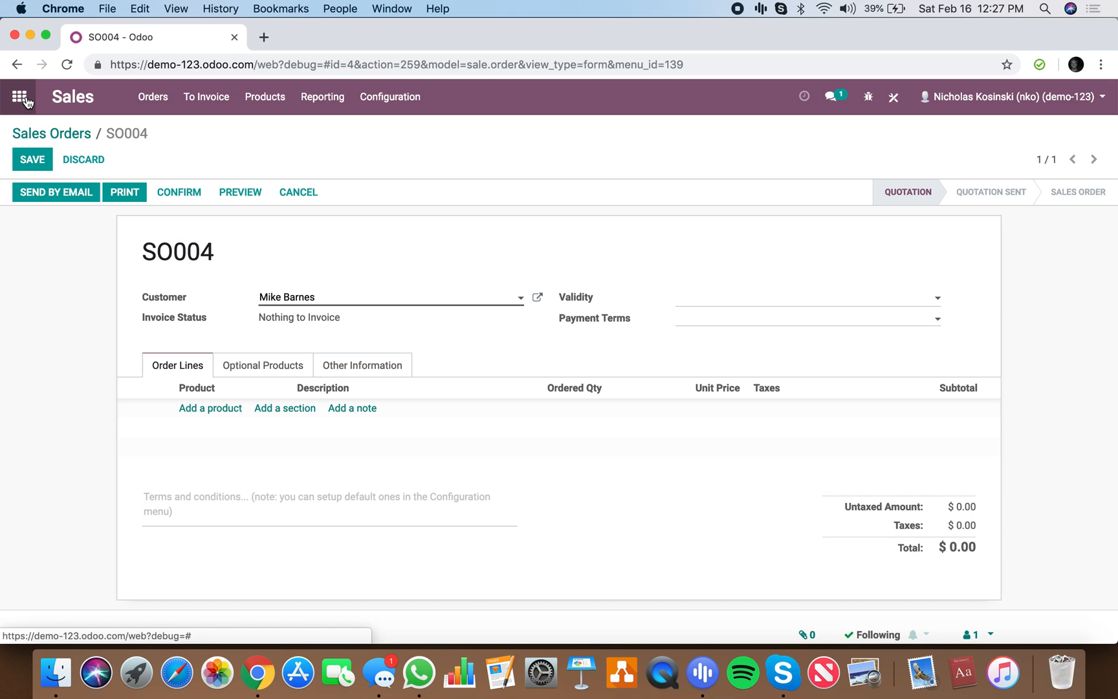